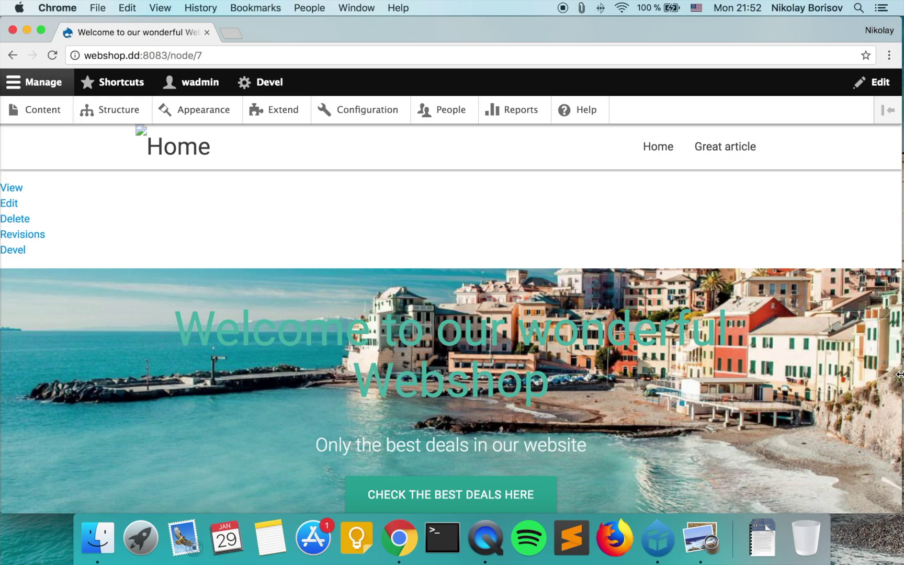
Open the Webshop Theme settings and turn off the theme-supplied logo.
scroll(832, 264, "down", 3)
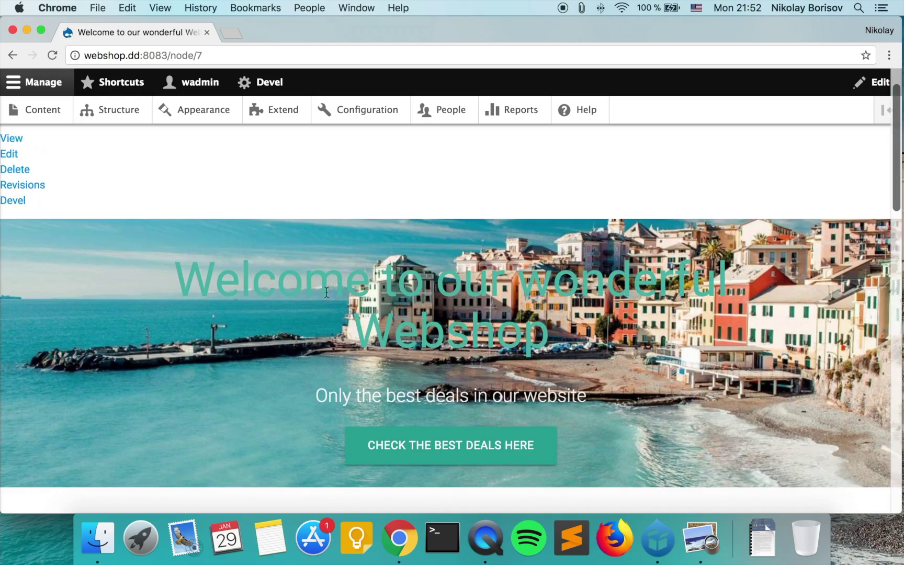
scroll(377, 344, "down", 10)
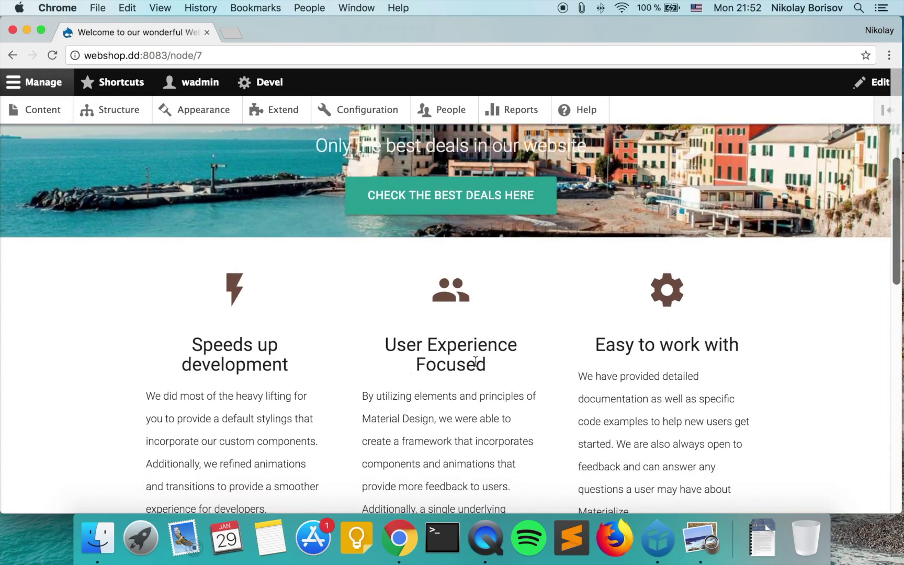
scroll(287, 384, "down", 18)
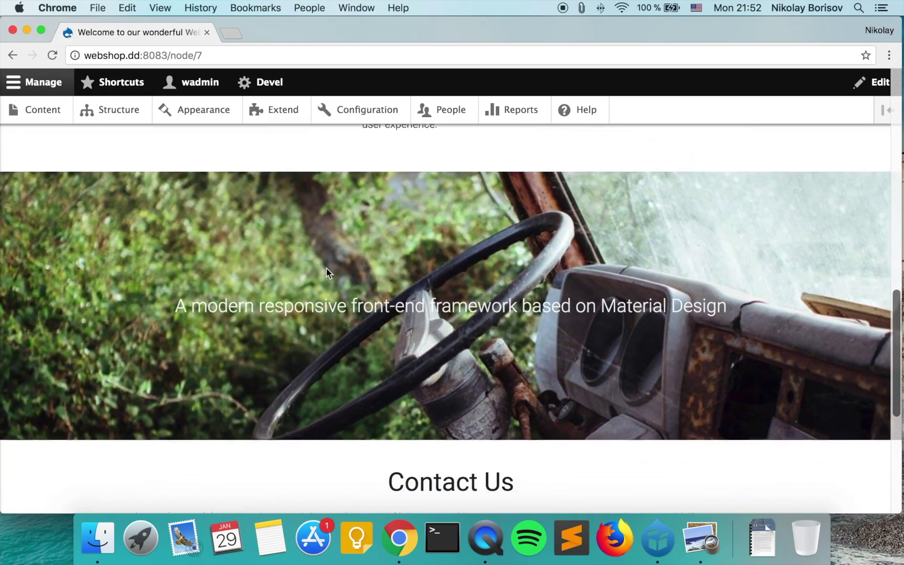
scroll(360, 334, "down", 9)
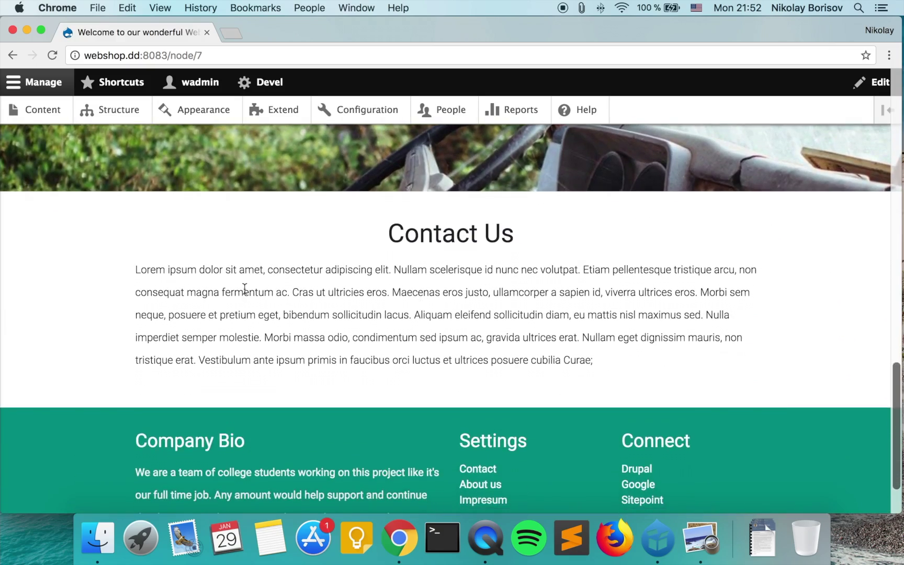
scroll(243, 288, "up", 17)
scroll(243, 288, "up", 10)
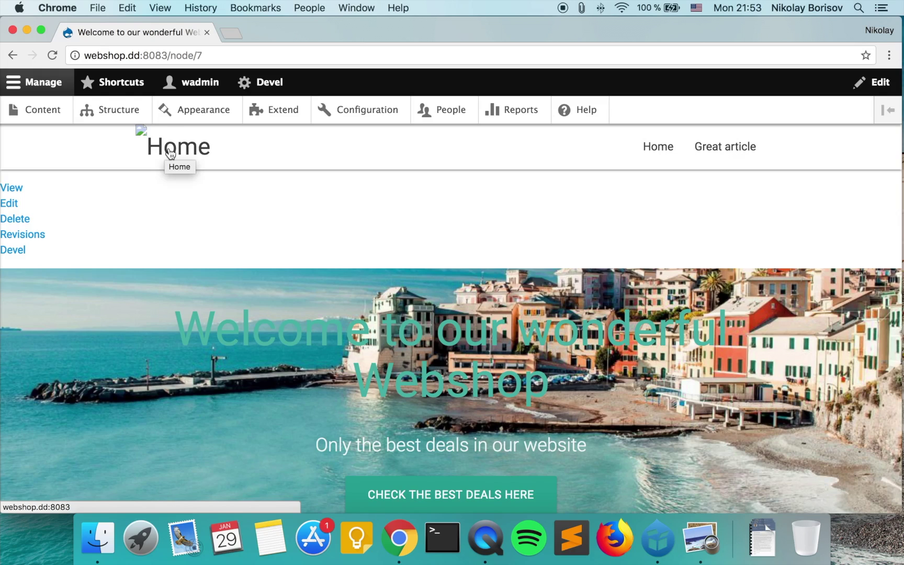
left_click(184, 114)
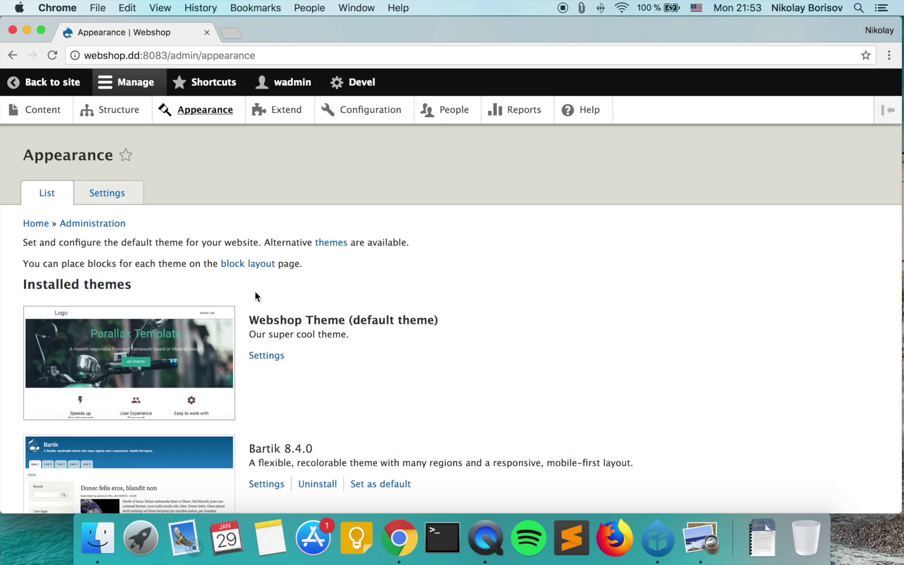
left_click(269, 356)
scroll(322, 365, "down", 5)
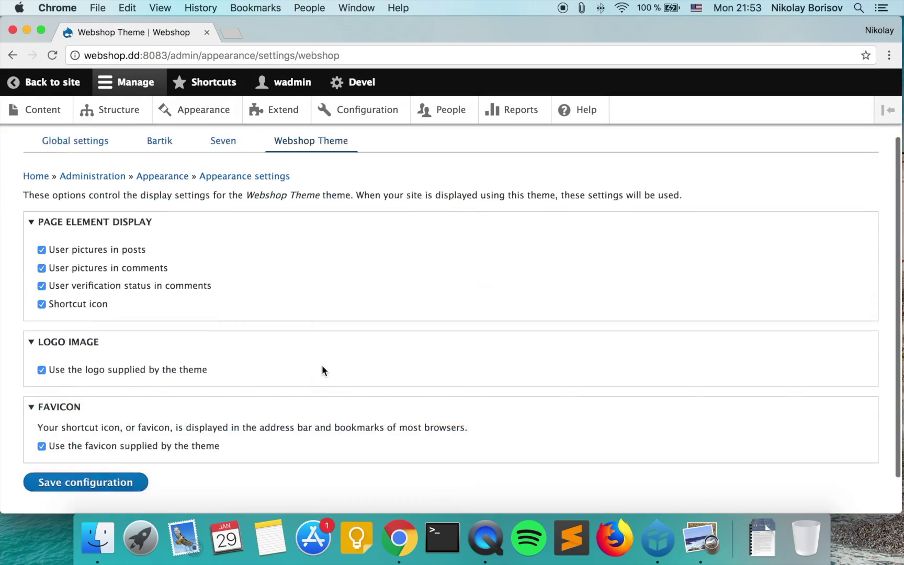
left_click(121, 328)
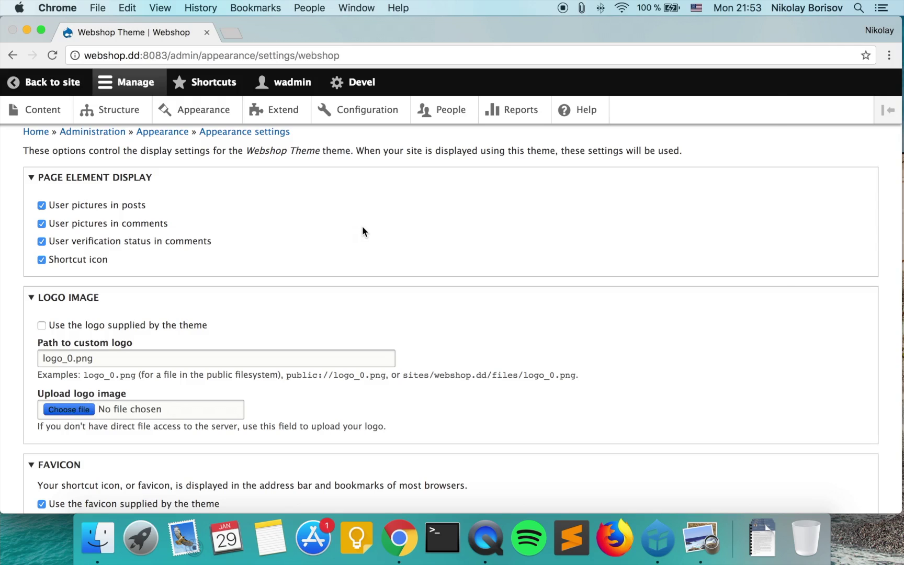
Choose logo.png as the uploaded logo image and save the configuration.
key("space")
scroll(327, 188, "down", 5)
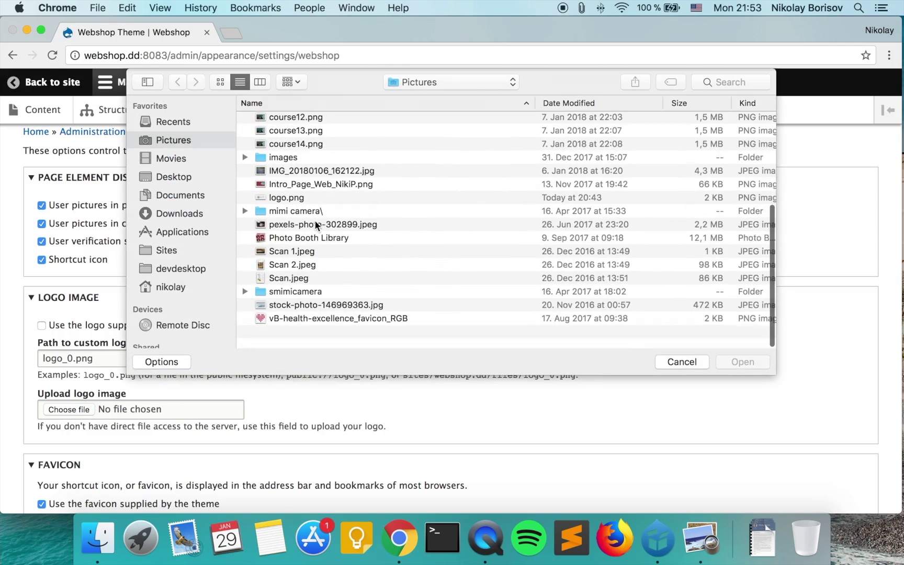
scroll(315, 246, "up", 5)
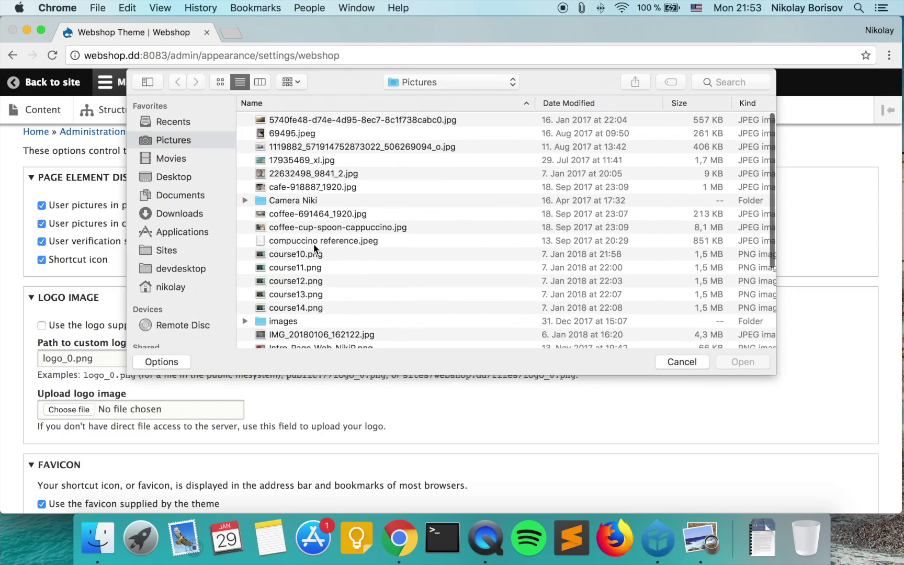
scroll(313, 245, "down", 5)
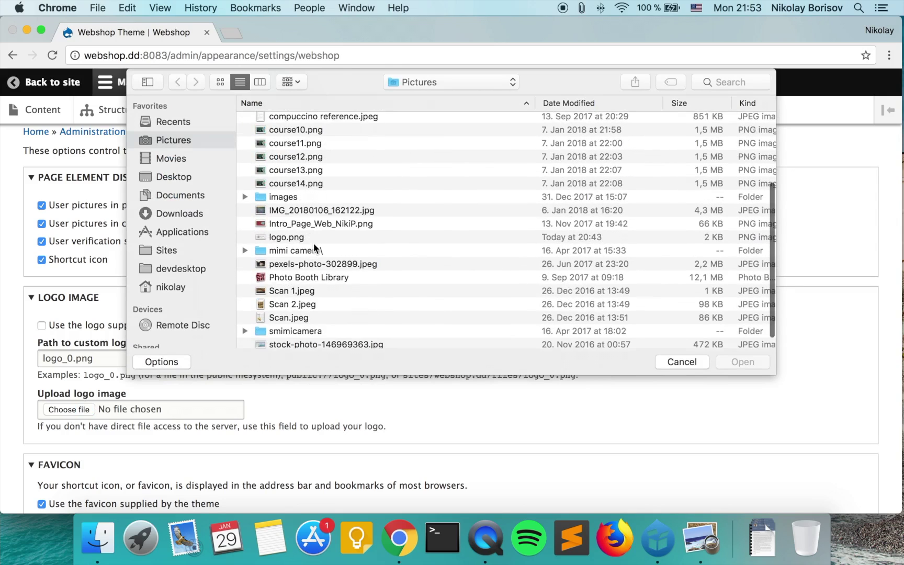
left_click(296, 237)
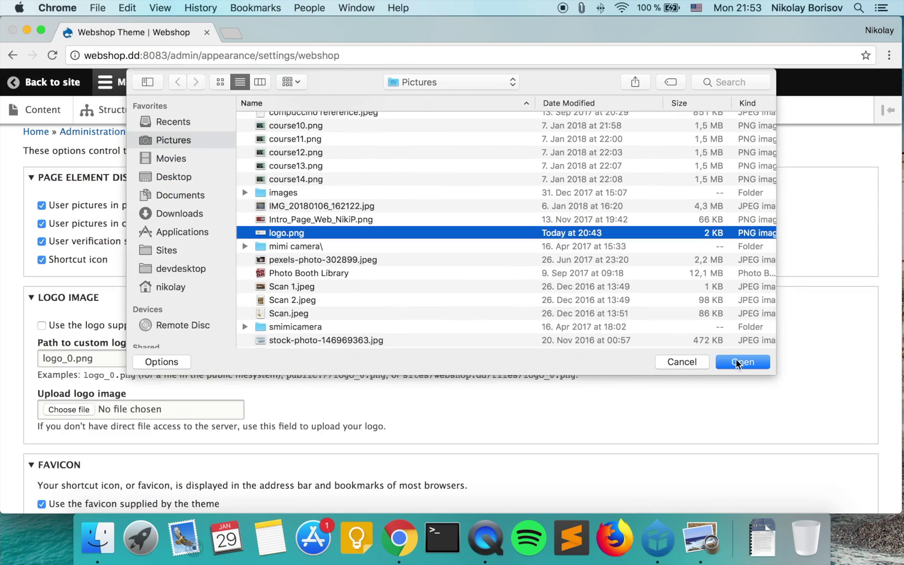
left_click(699, 363)
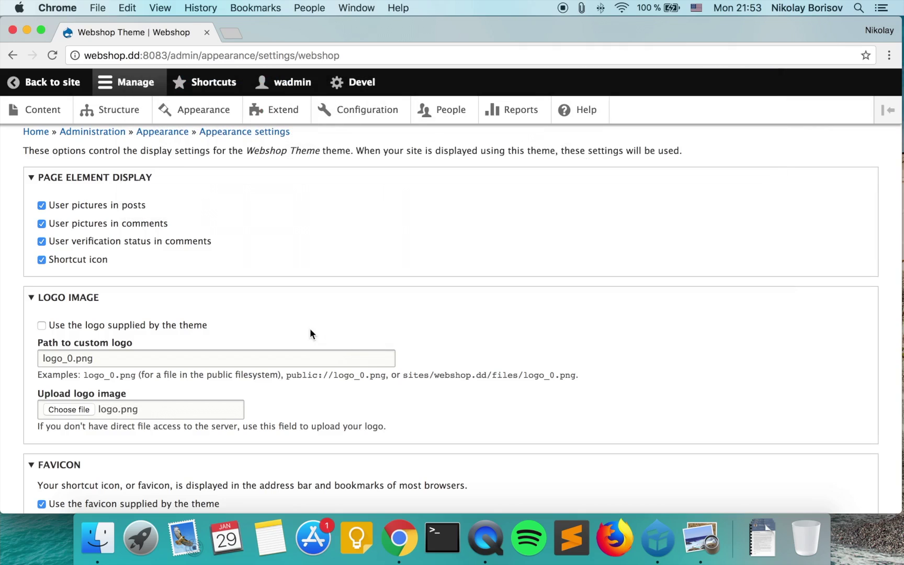
scroll(310, 330, "down", 4)
left_click(100, 445)
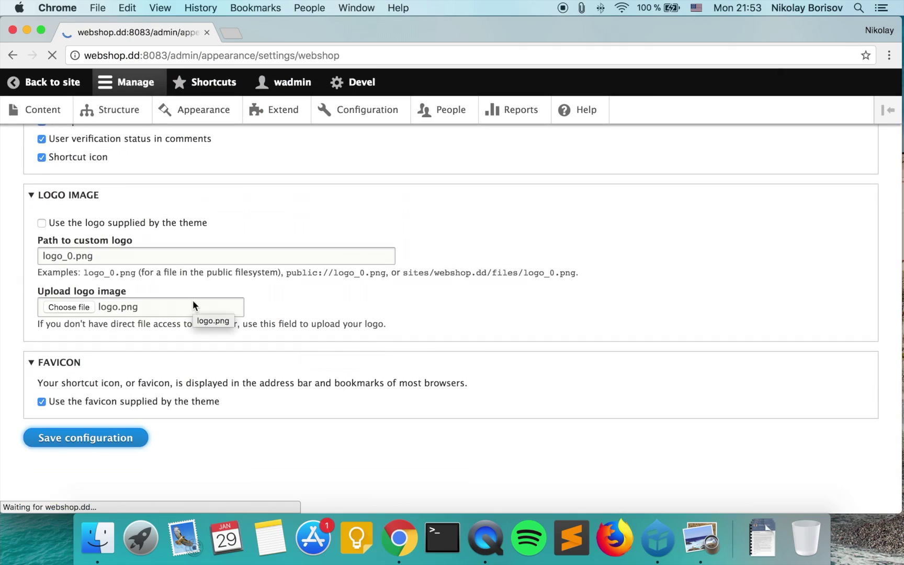
Clear all caches from the Performance settings.
left_click(365, 110)
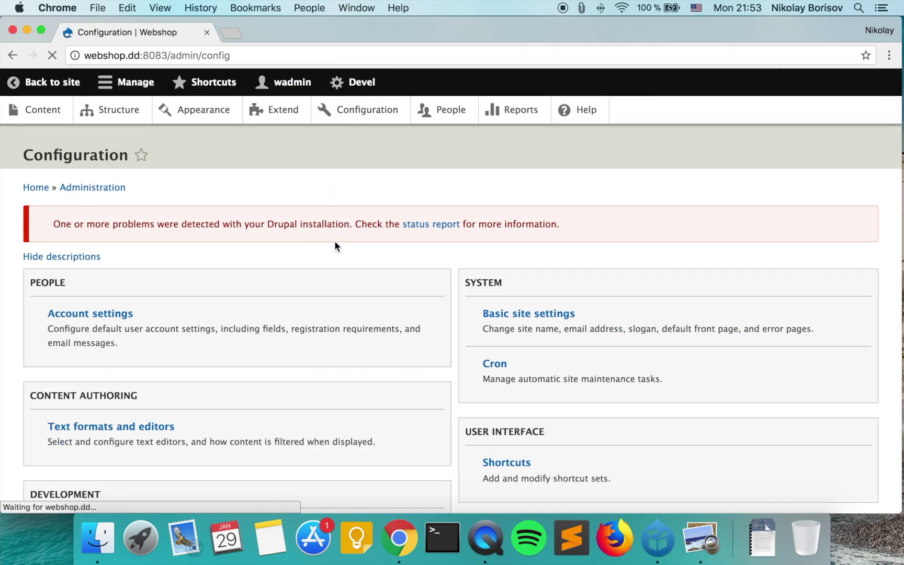
scroll(209, 324, "down", 3)
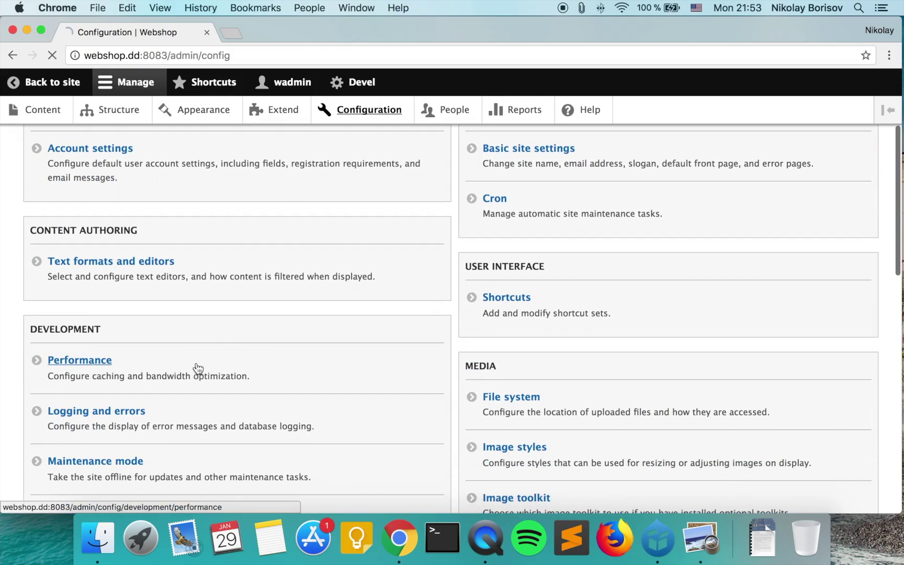
left_click(196, 370)
left_click(102, 244)
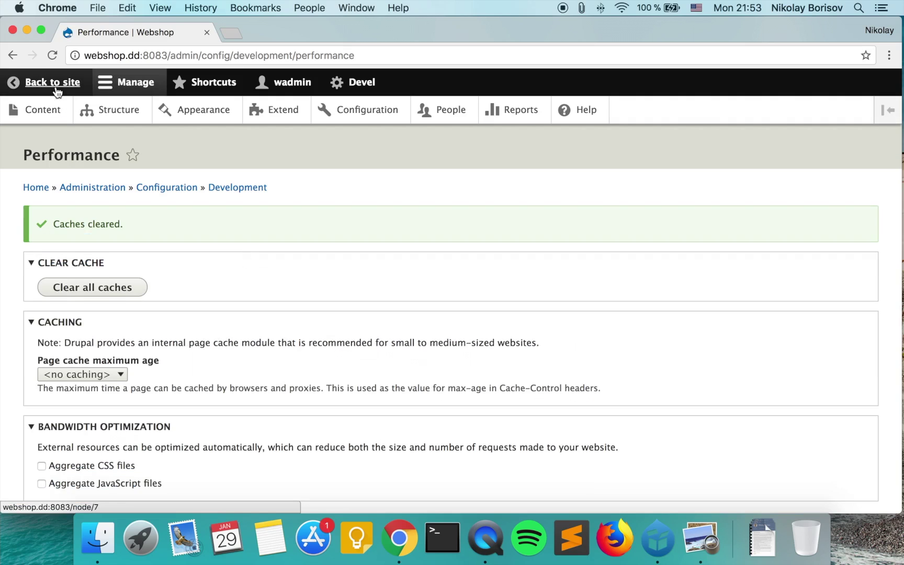
Return to the Webshop home page and check that the new logo appears.
left_click(56, 90)
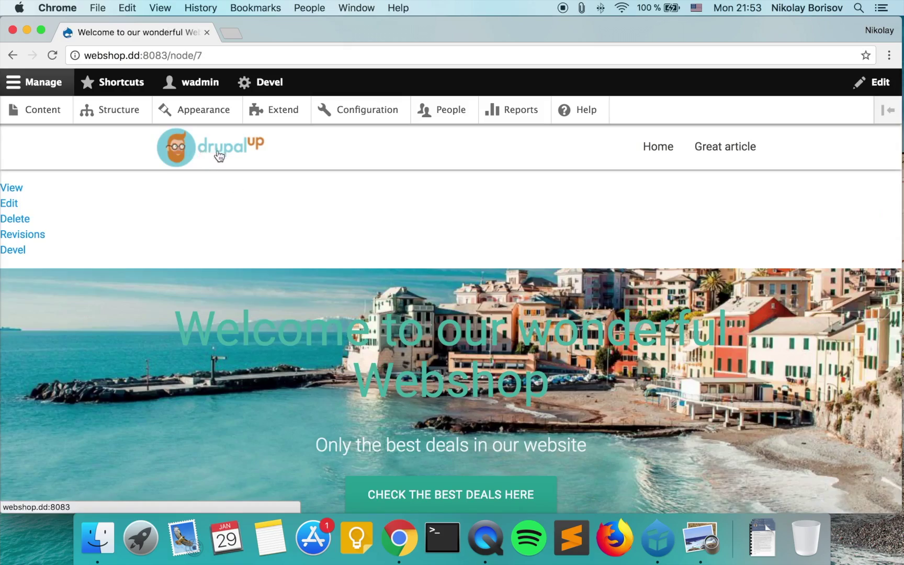
scroll(327, 314, "down", 10)
scroll(324, 315, "down", 15)
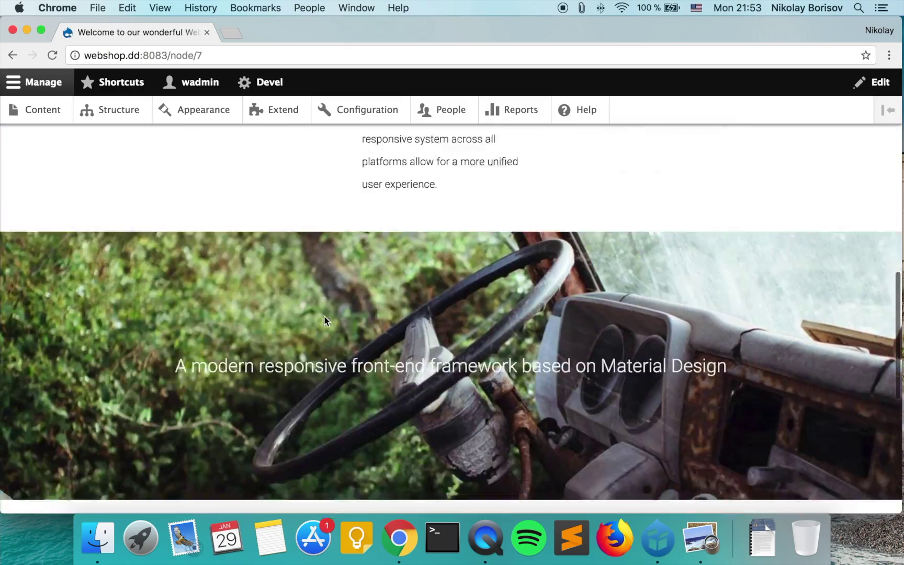
scroll(323, 315, "up", 20)
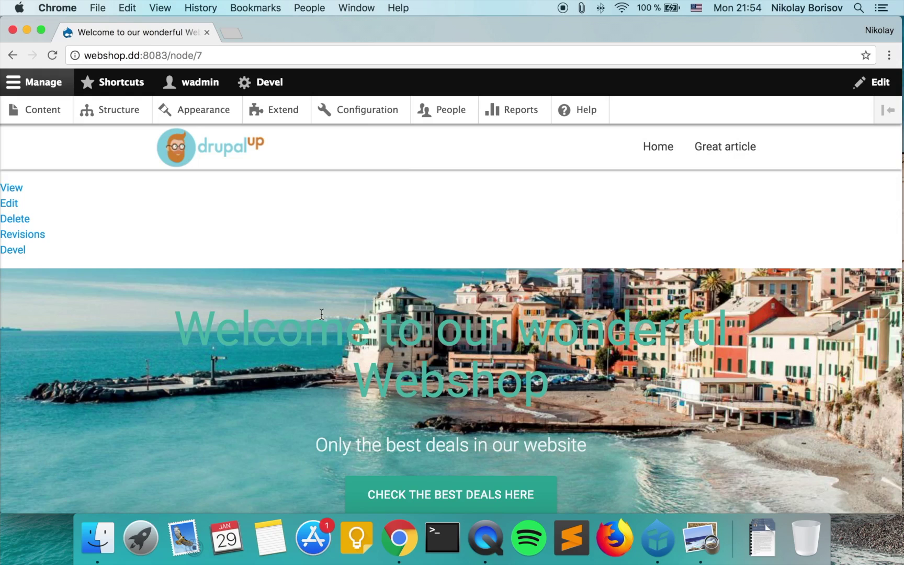
left_click(219, 155)
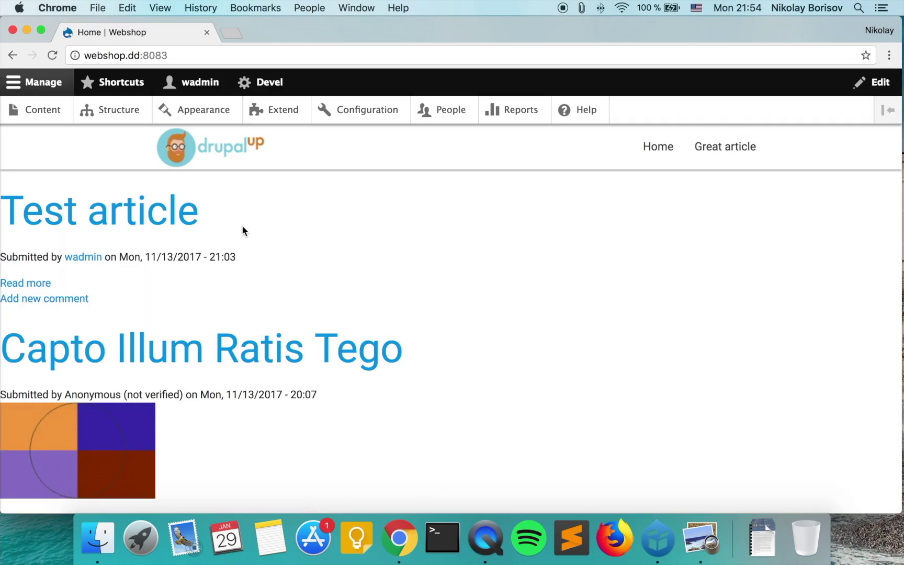
Open the Configuration overview from the admin toolbar.
scroll(242, 225, "down", 20)
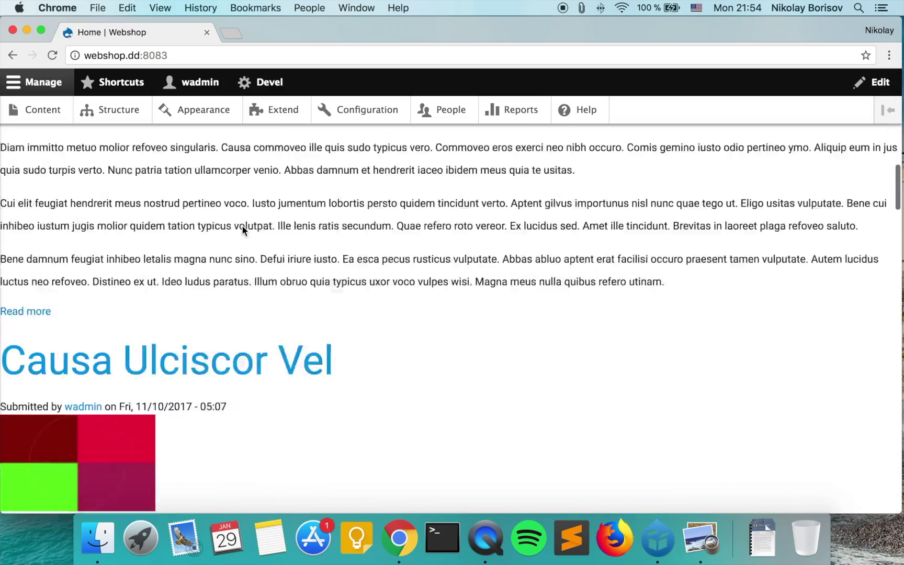
scroll(241, 229, "down", 20)
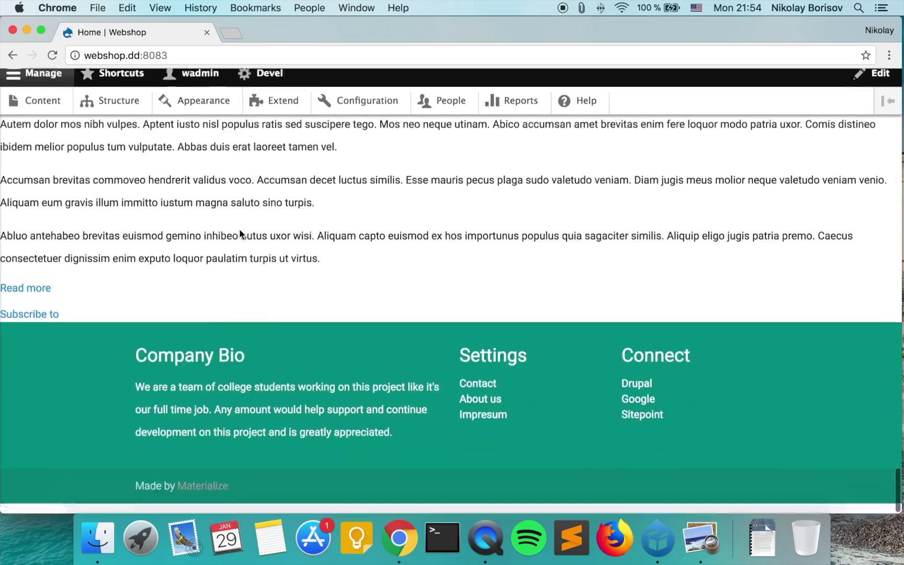
scroll(241, 228, "up", 20)
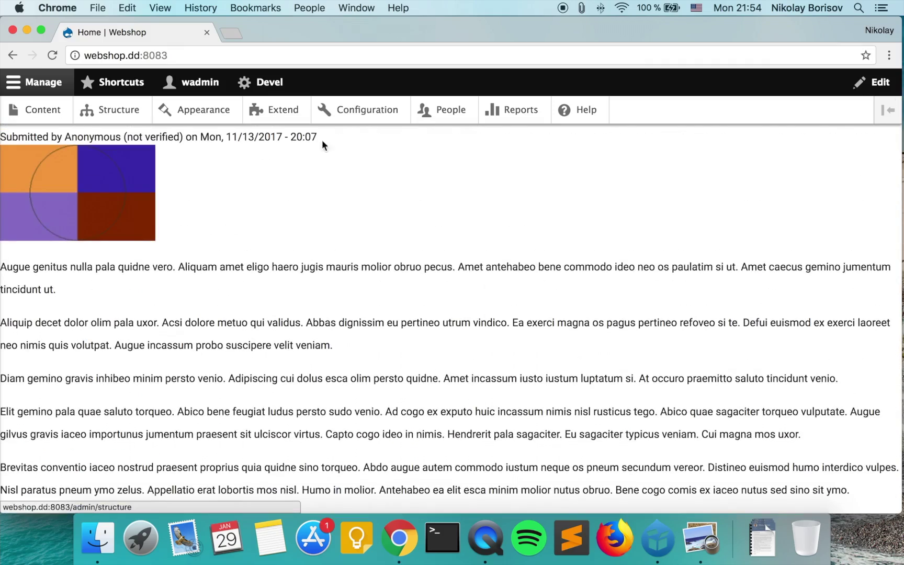
left_click(340, 119)
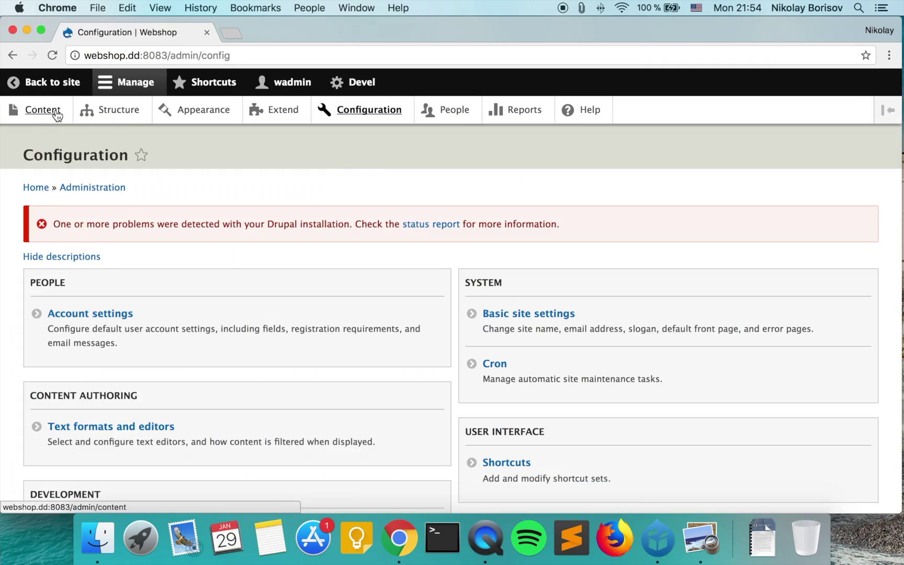
Copy the Welcome page's node/7 path from a new Content tab, then open Basic site settings.
right_click(56, 113)
left_click(89, 114)
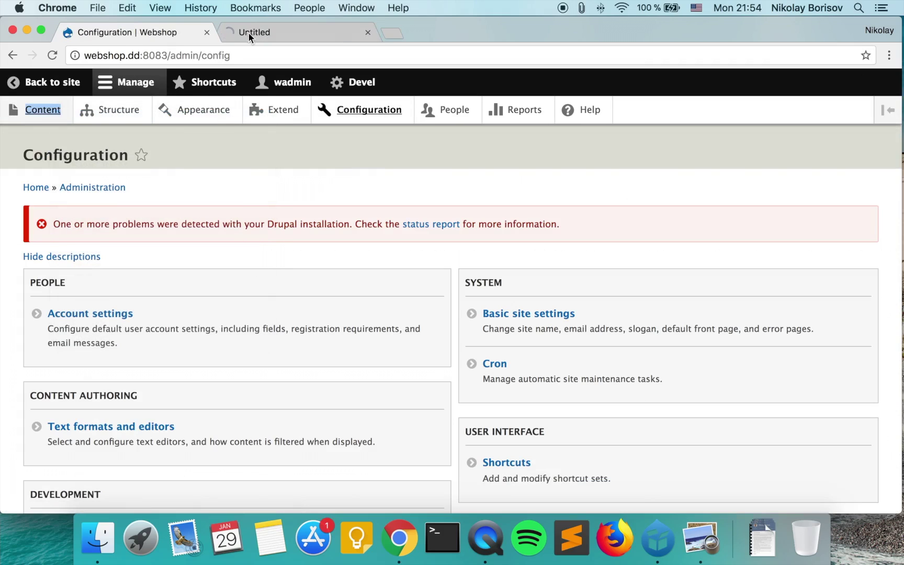
left_click(253, 32)
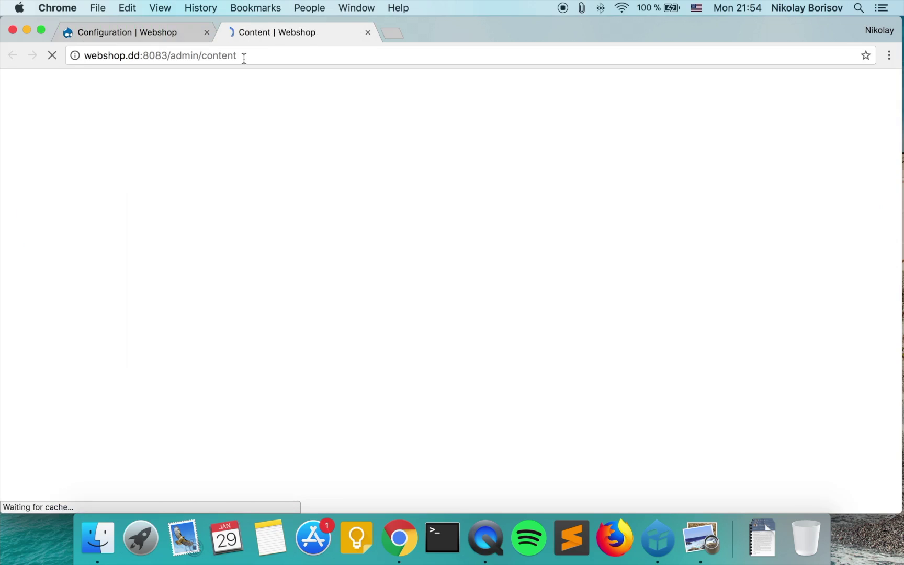
scroll(367, 213, "down", 3)
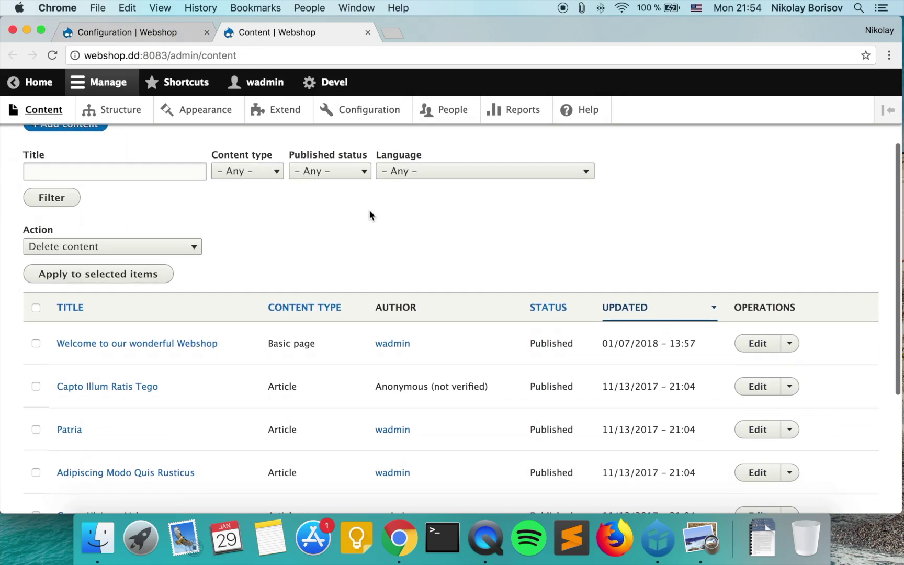
left_click(765, 349)
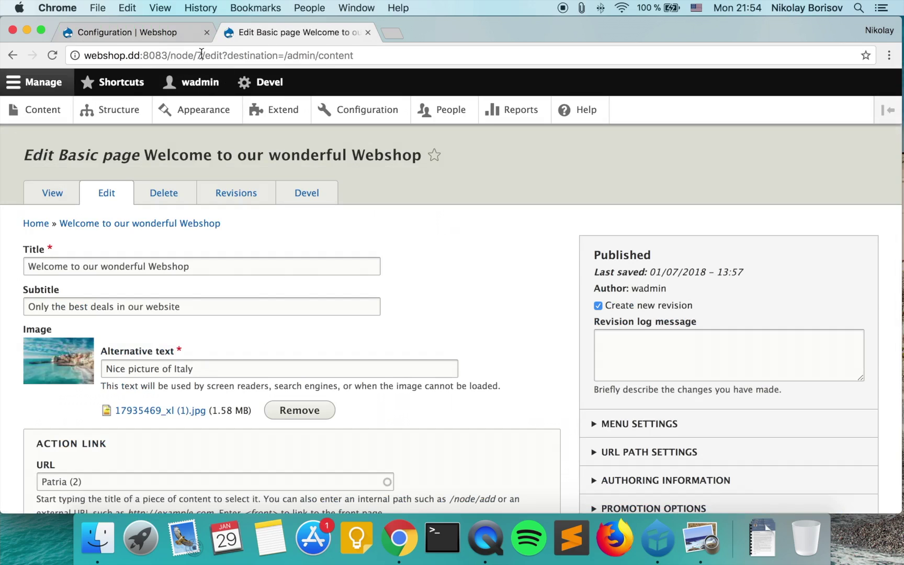
left_click_drag(202, 54, 174, 54)
right_click(175, 54)
left_click(210, 73)
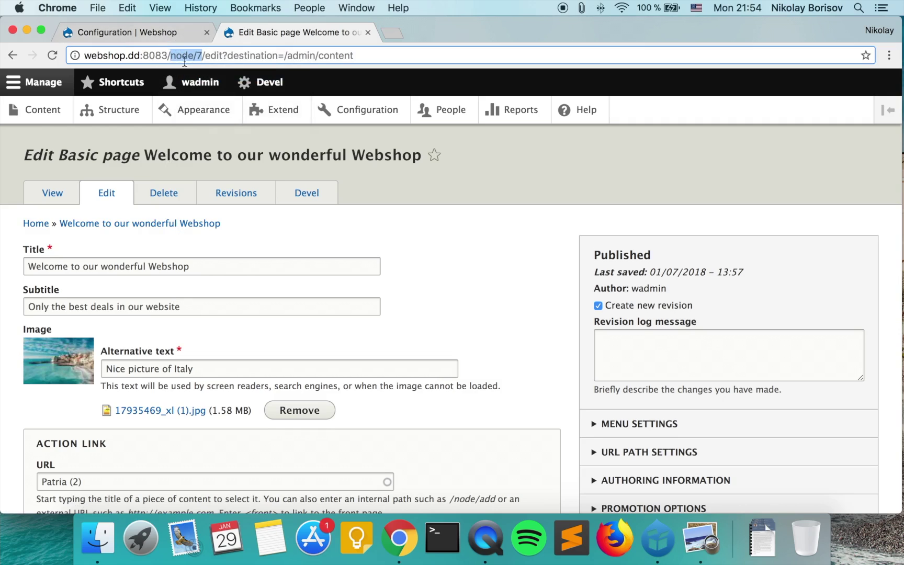
left_click(177, 32)
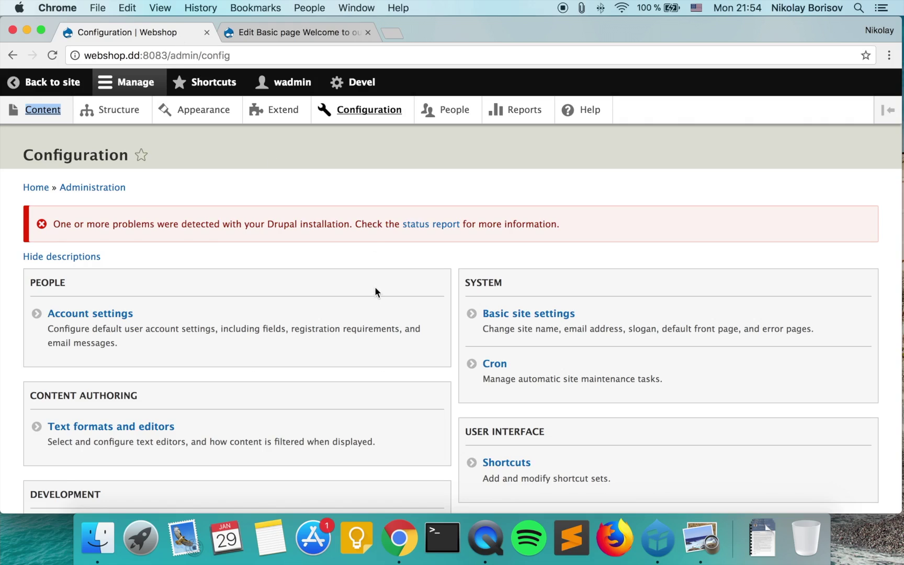
left_click(542, 324)
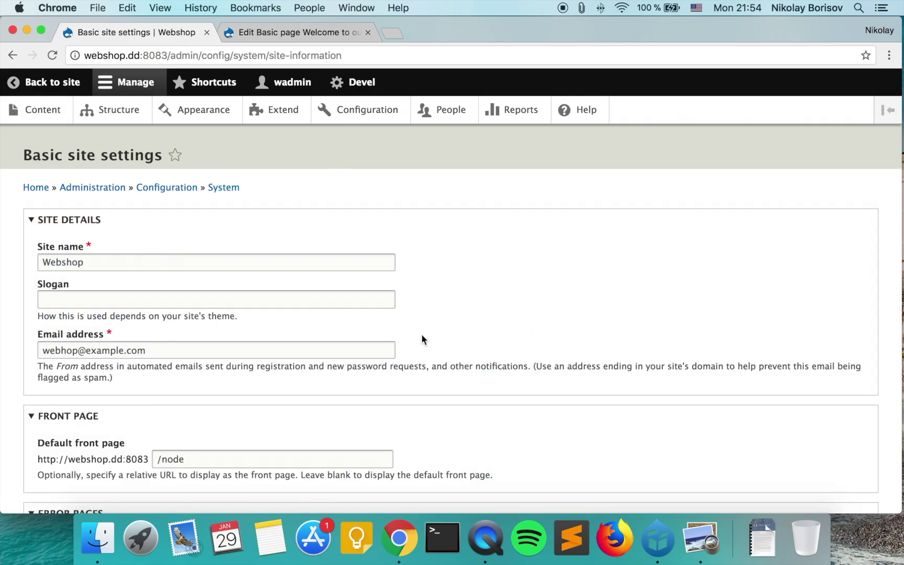
Append /7 to the default front page path and save the site settings.
scroll(68, 363, "down", 4)
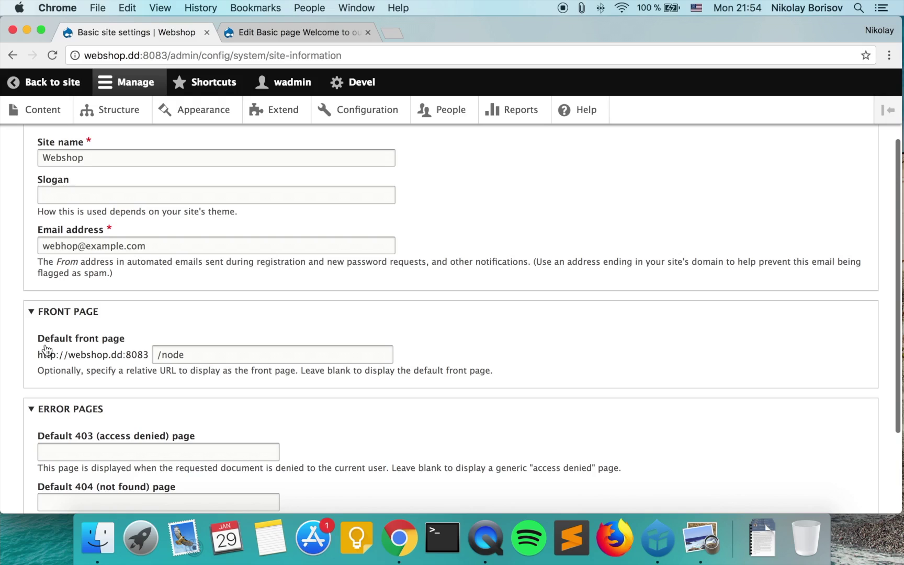
left_click_drag(214, 357, 118, 349)
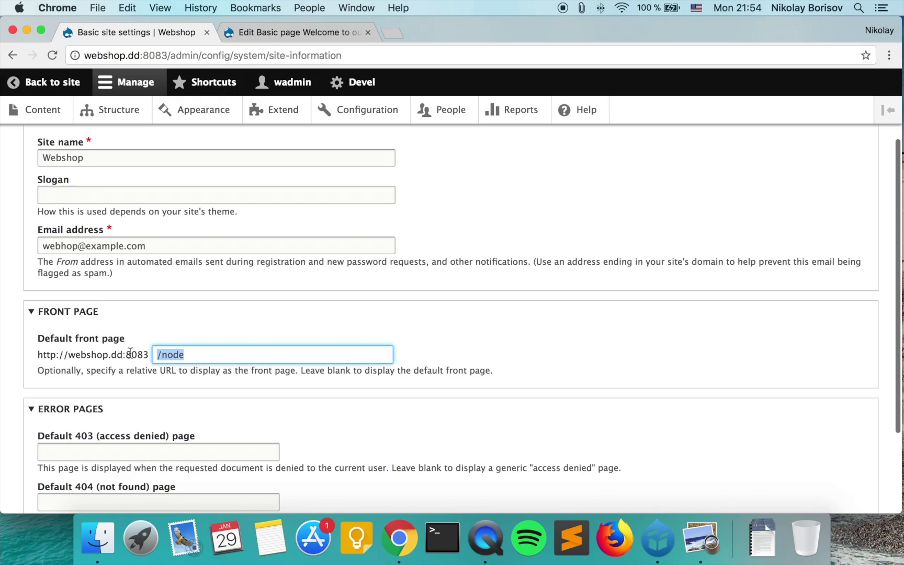
key("Right")
type("/7")
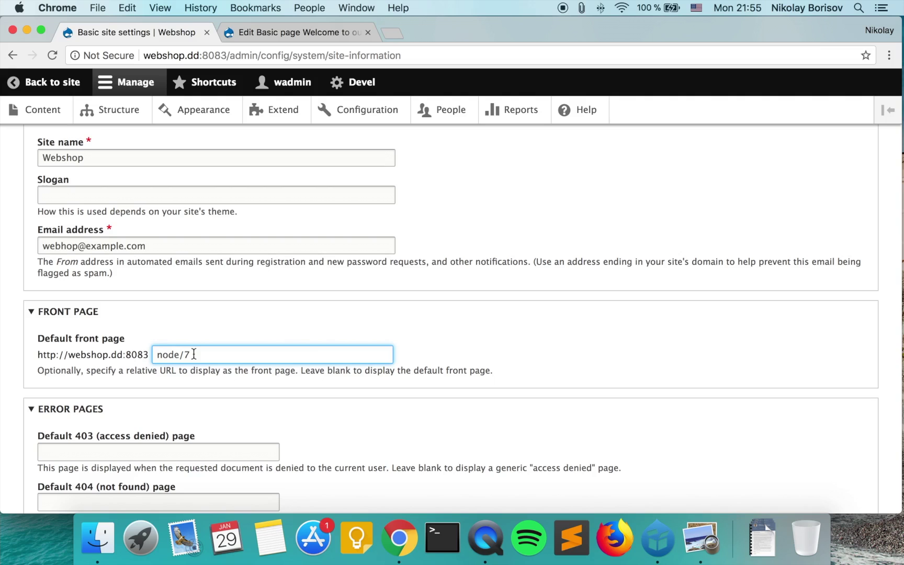
scroll(201, 365, "down", 5)
left_click(100, 438)
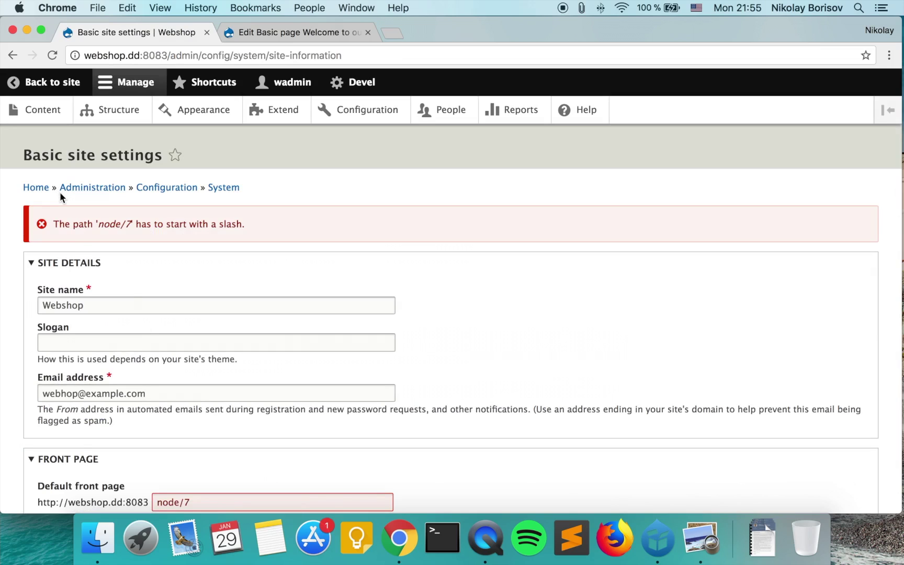
Correct the front page path to /node/7, save, and view the homepage.
left_click(157, 501)
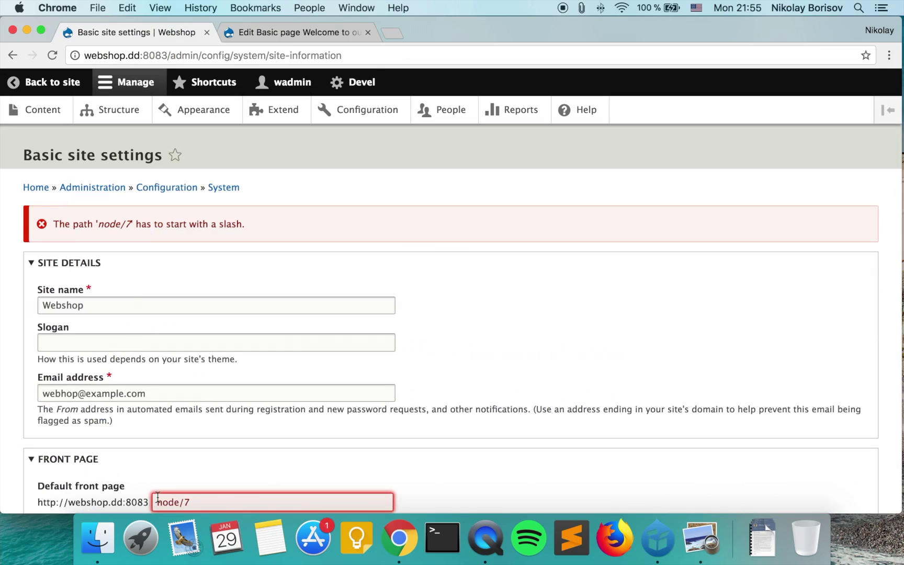
type("/")
scroll(209, 471, "down", 5)
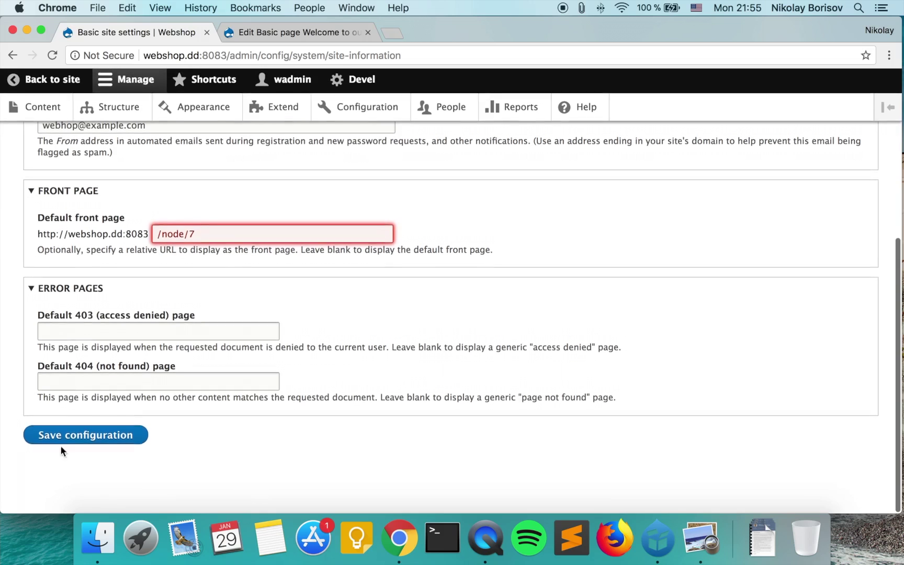
left_click(60, 439)
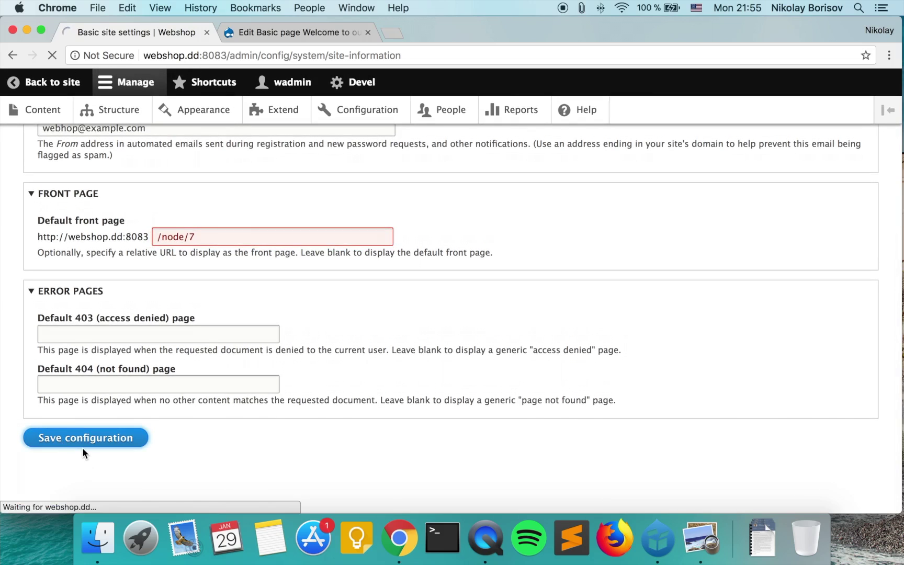
left_click(52, 82)
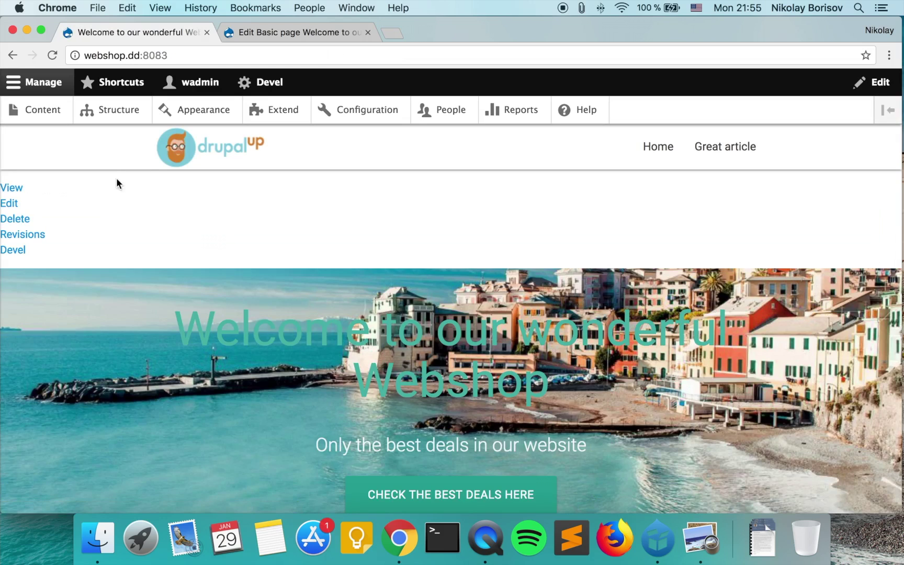
left_click(200, 157)
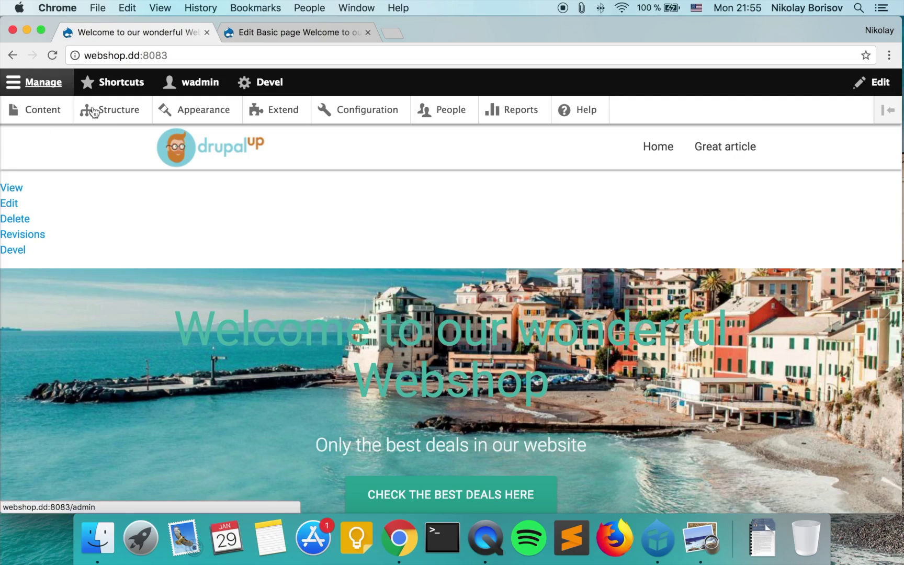
Reload the homepage, scroll the Welcome landing page down to Contact Us, then go to Content.
left_click(236, 155)
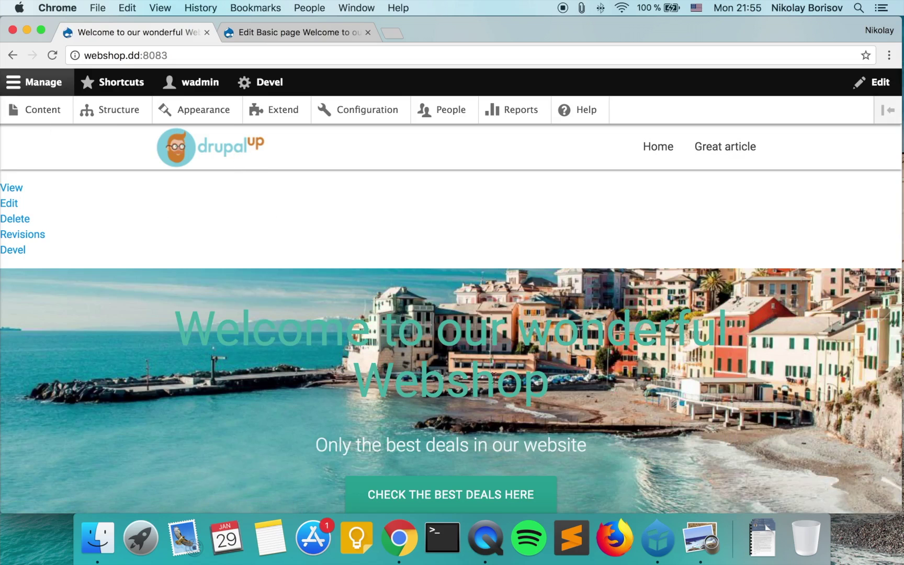
scroll(456, 381, "down", 2)
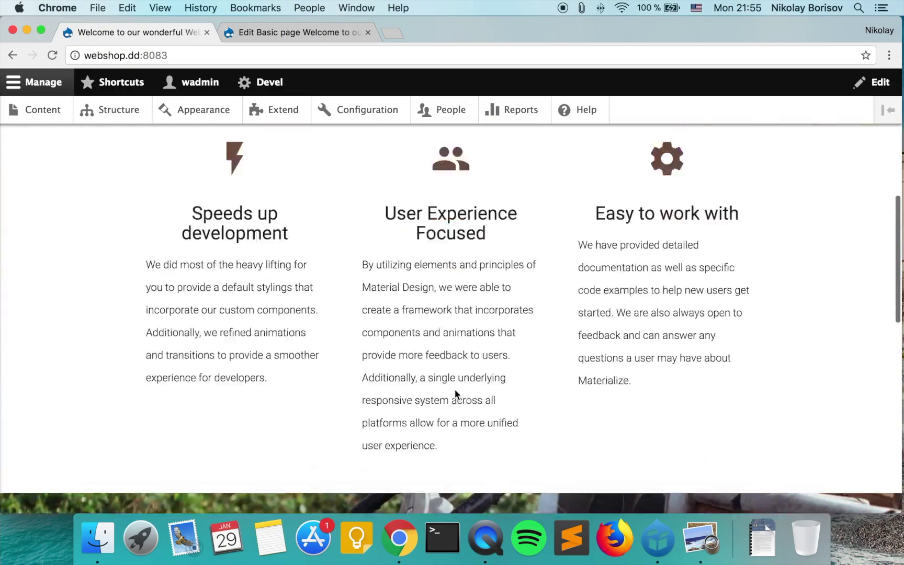
scroll(454, 388, "down", 5)
scroll(454, 391, "up", 15)
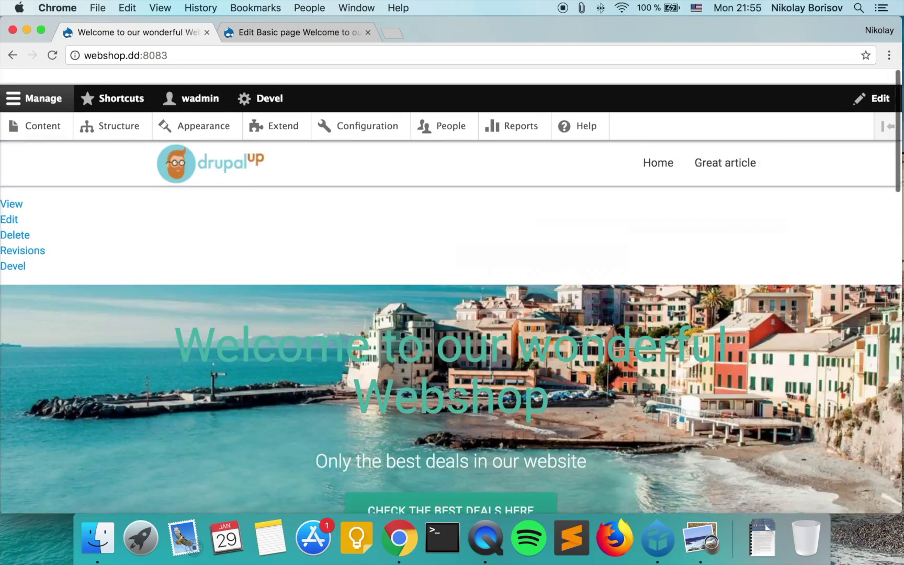
scroll(454, 394, "down", 2)
scroll(461, 384, "up", 2)
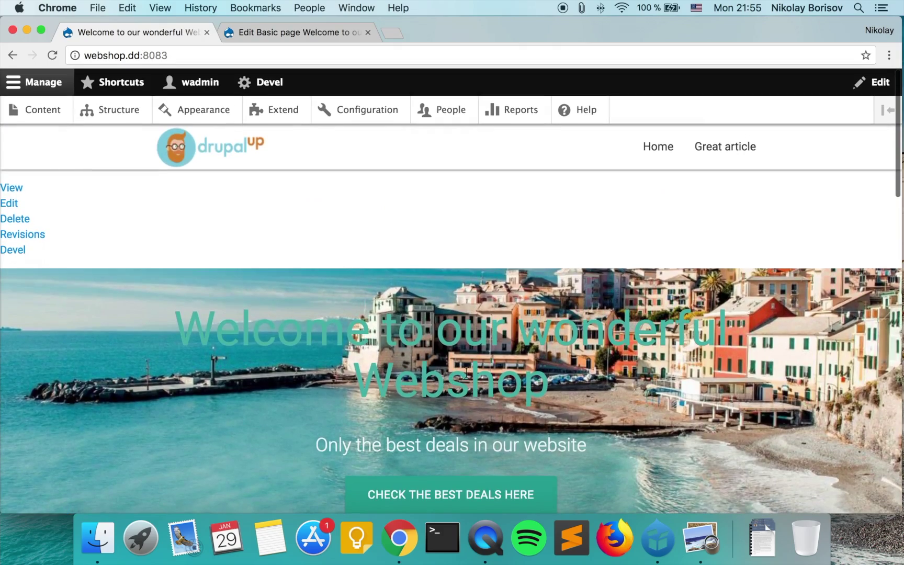
scroll(466, 372, "down", 15)
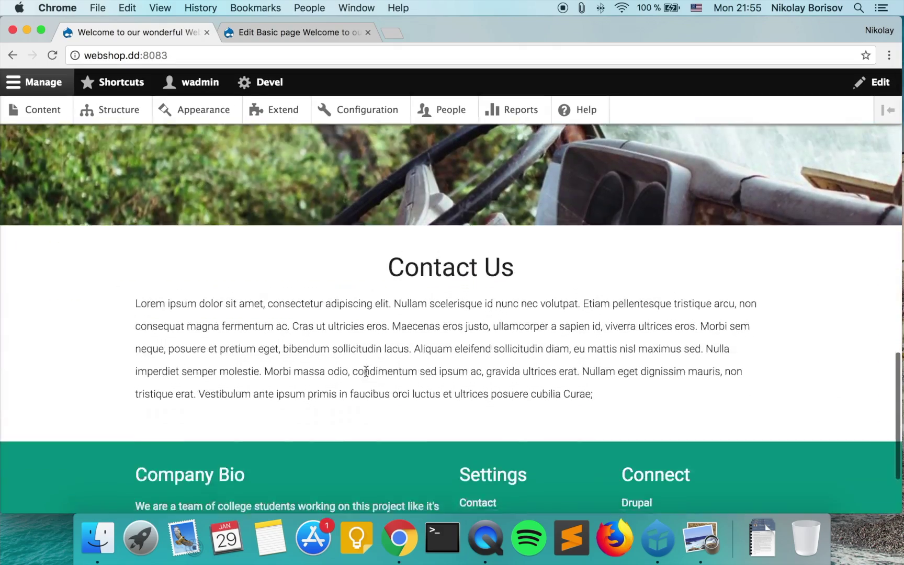
scroll(366, 372, "up", 5)
scroll(366, 374, "down", 3)
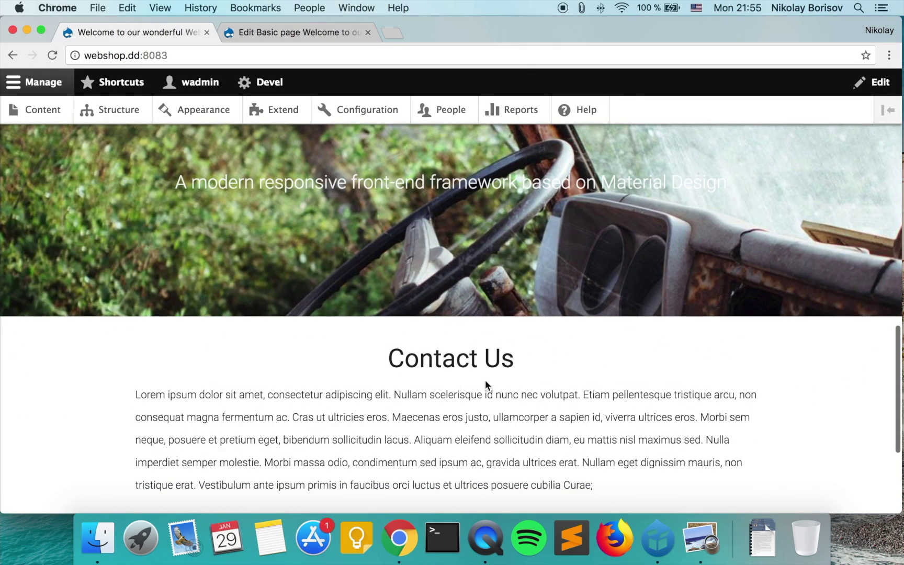
left_click_drag(400, 372, 510, 441)
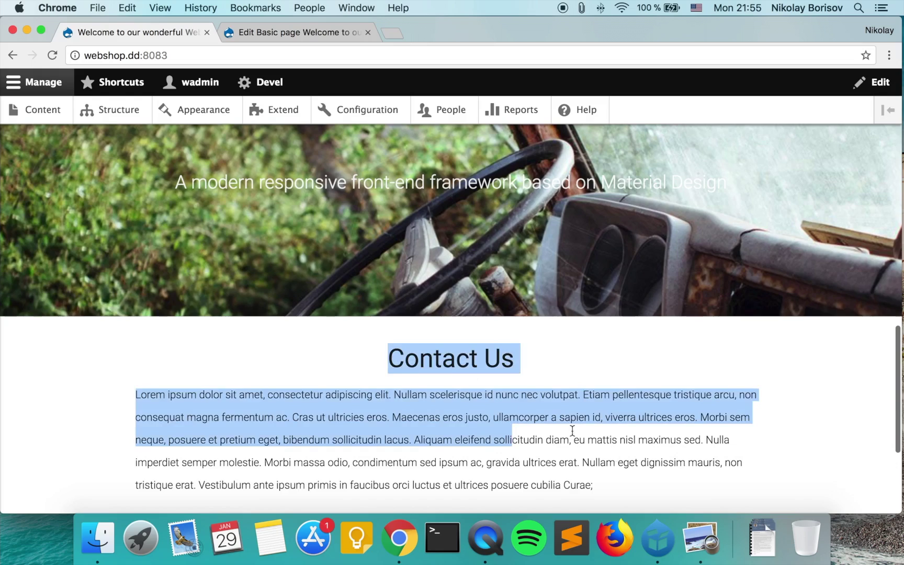
scroll(453, 374, "up", 2)
scroll(452, 372, "up", 5)
scroll(451, 373, "down", 2)
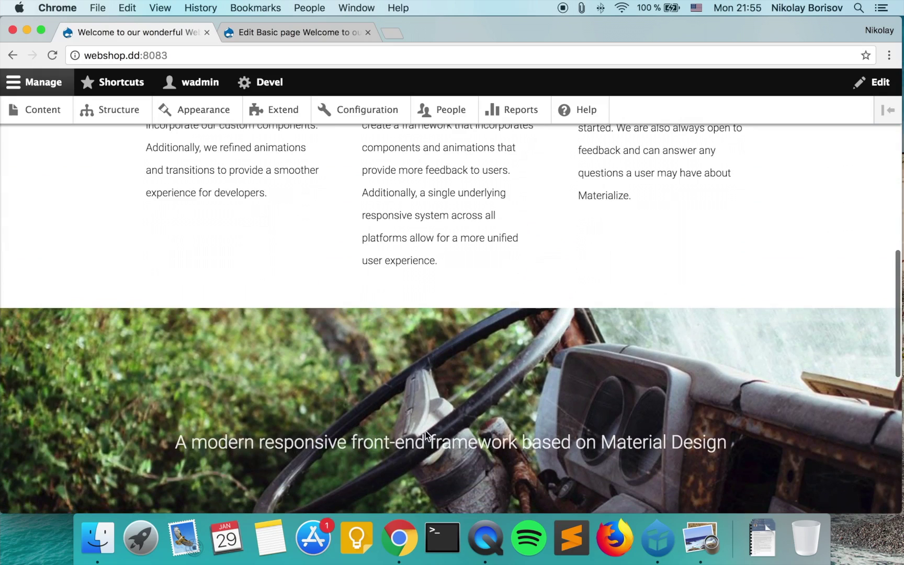
scroll(263, 335, "up", 10)
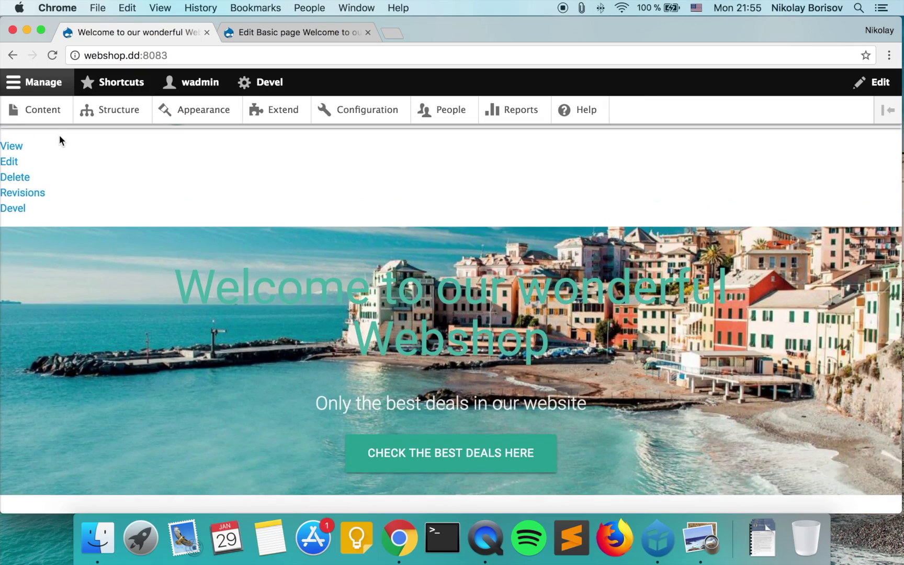
left_click(43, 110)
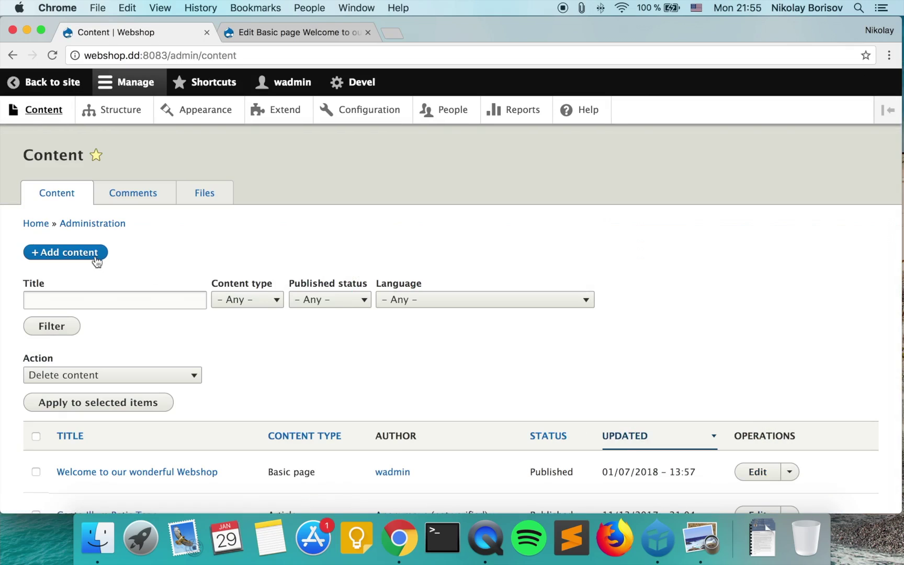
Start a Basic page titled 'All about us' and open a blank browser tab.
left_click(97, 261)
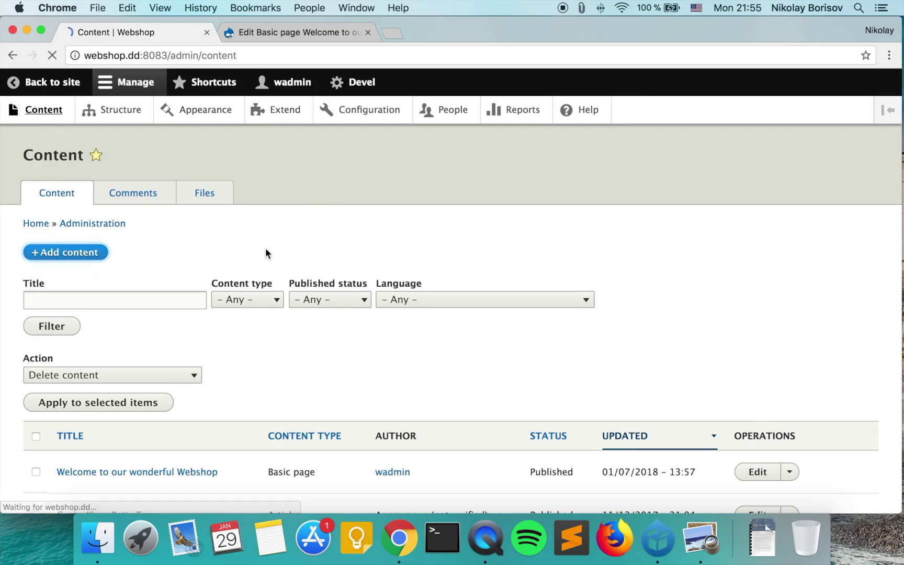
left_click(170, 270)
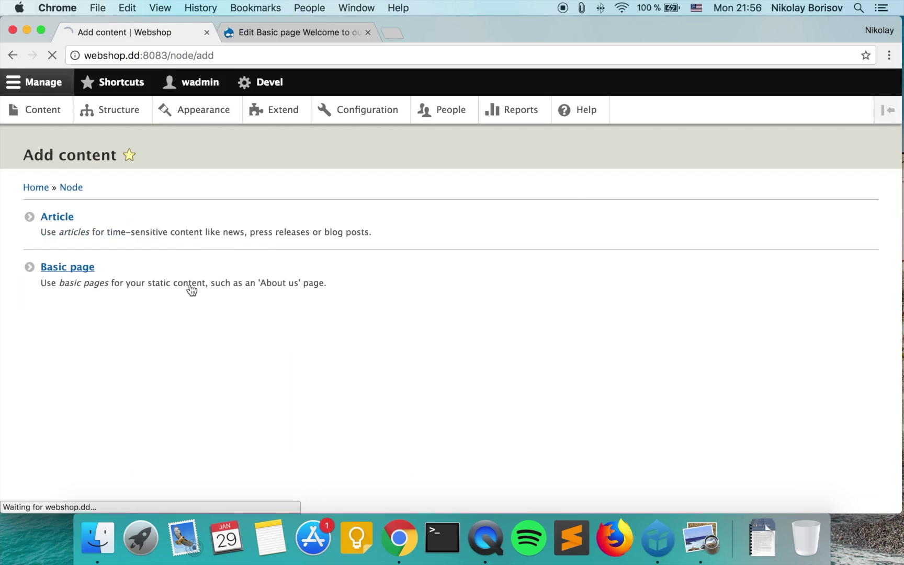
left_click(90, 233)
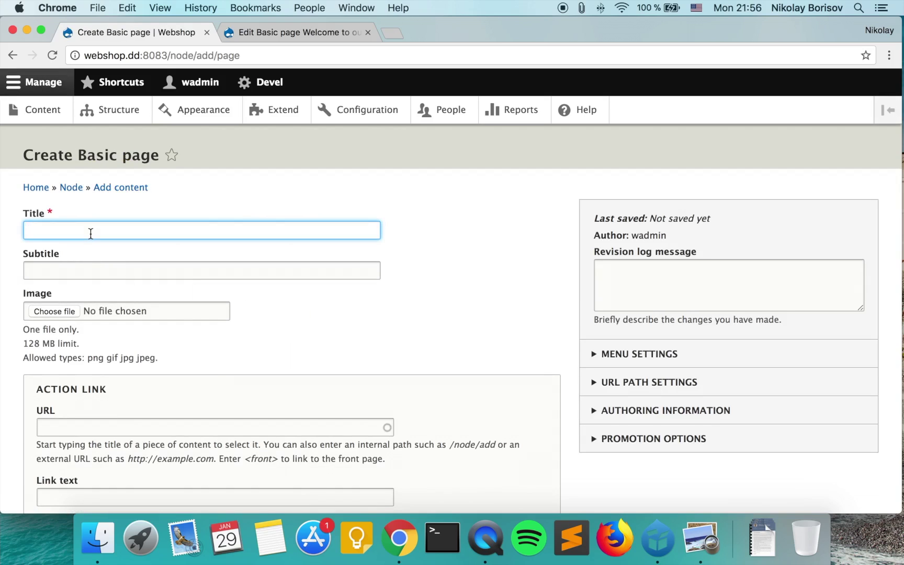
type("All about us")
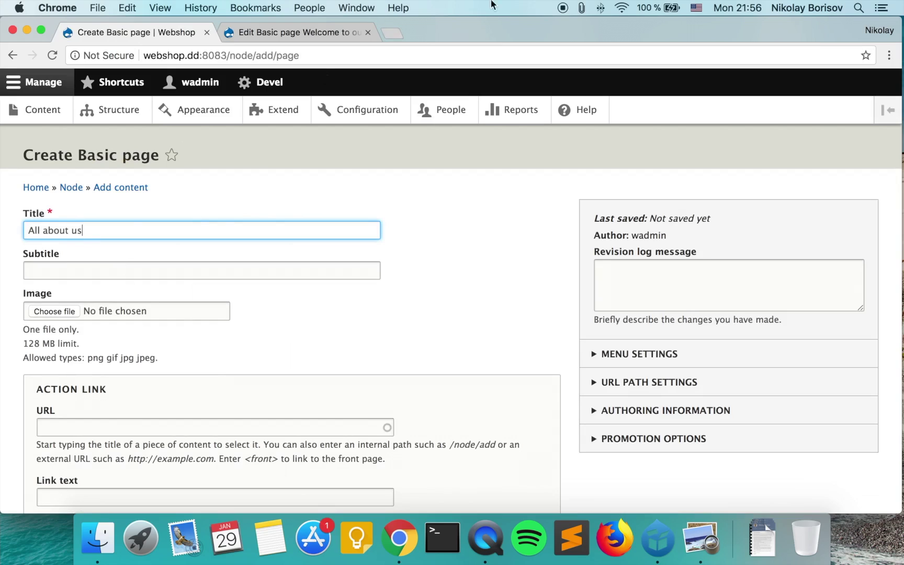
left_click(391, 32)
Search Google for 'lorem ipsum' and select the placeholder paragraph on loremipsumgenerator.com.
type("lo")
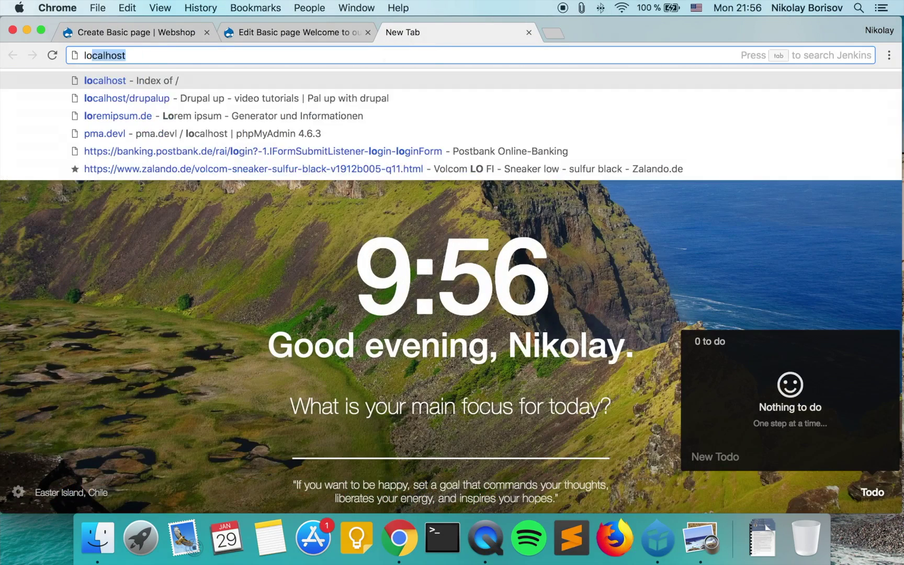
type("rem ipsum")
key("Return")
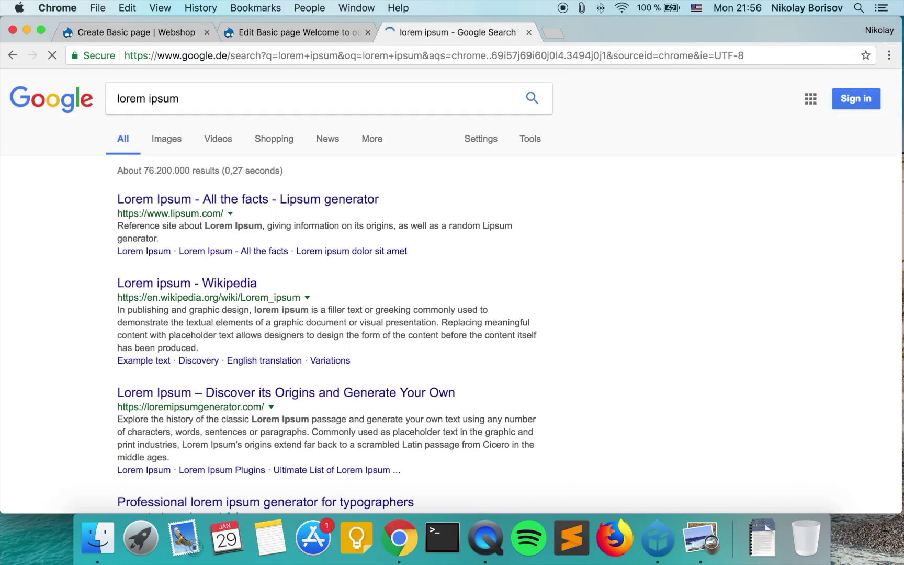
scroll(235, 402, "down", 3)
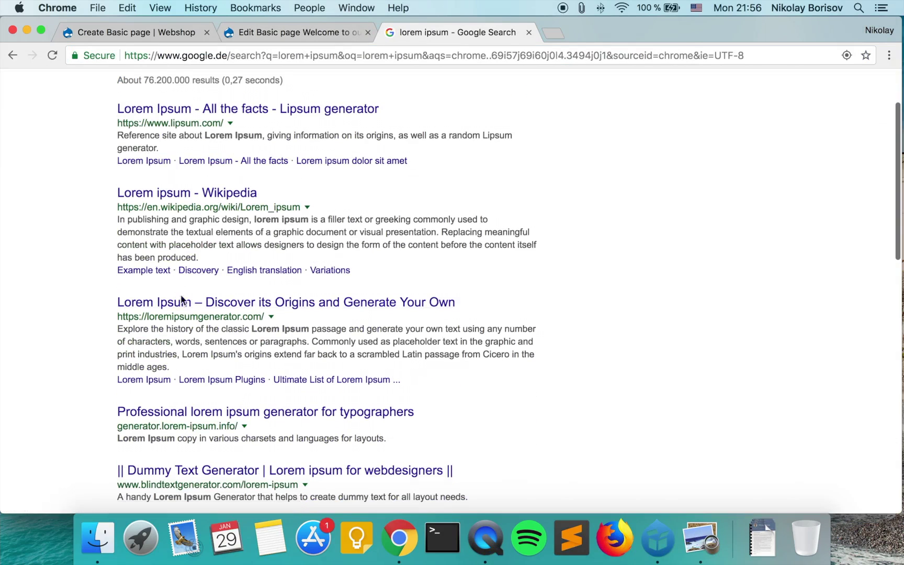
left_click(188, 304)
scroll(554, 413, "down", 5)
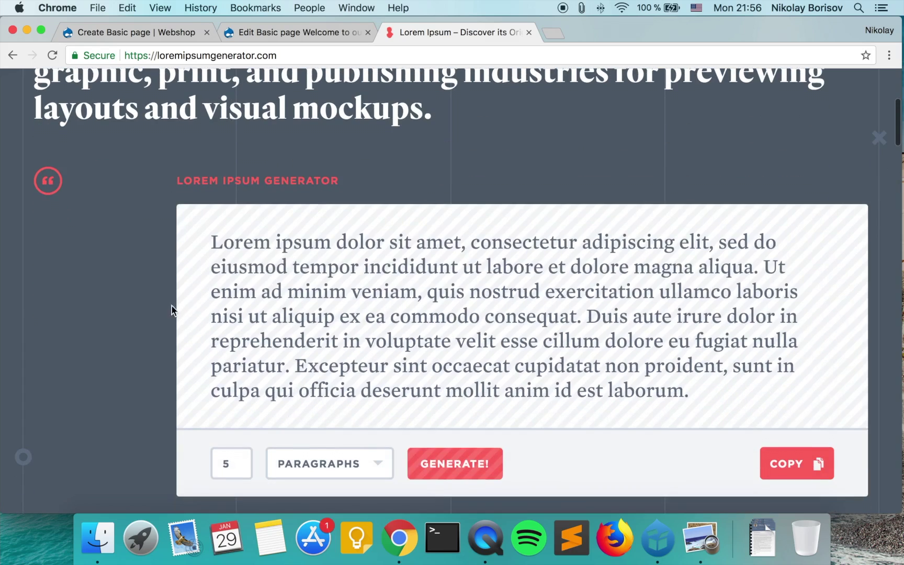
left_click(554, 418)
key("super+c")
left_click(231, 32)
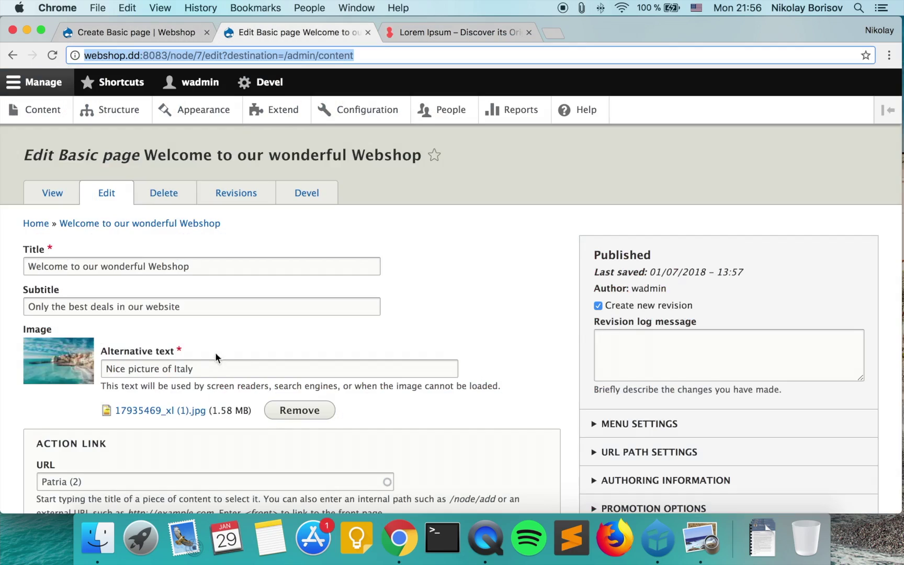
scroll(215, 353, "down", 5)
Enter 'All the nice things about us' as the page subtitle.
key("ctrl+shift+Tab")
scroll(155, 398, "down", 10)
scroll(133, 439, "up", 5)
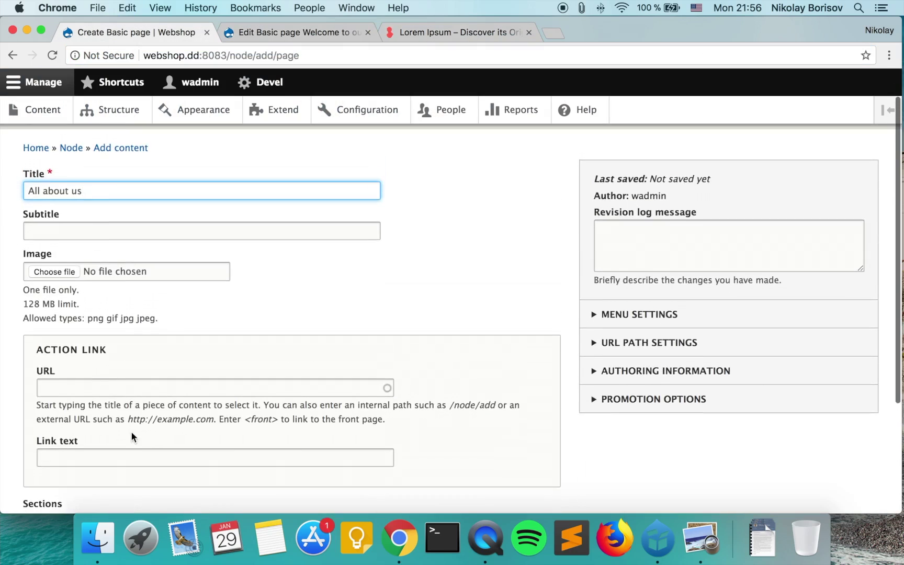
left_click(152, 275)
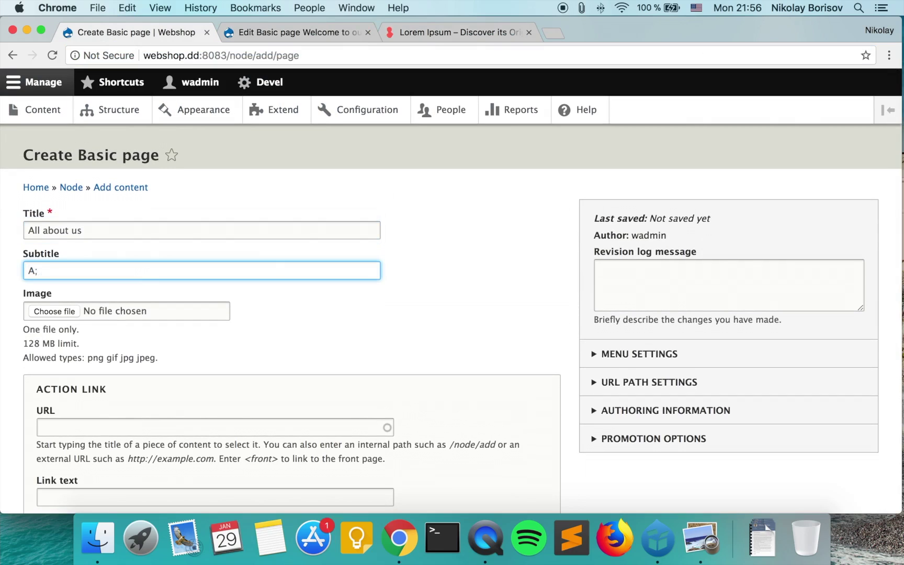
type("All the nice things about")
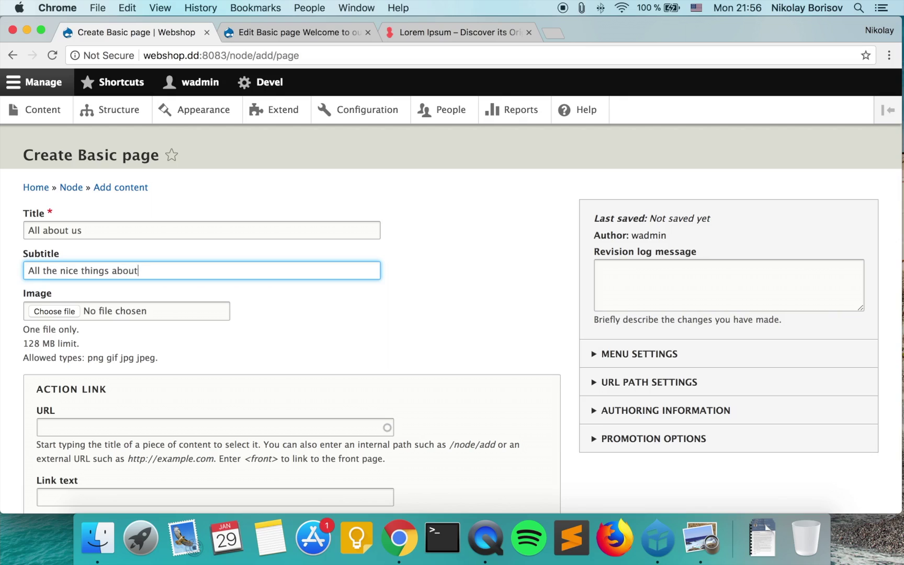
type(" us")
Upload coffee-691464_1920.jpg from Pictures as the page image.
scroll(109, 287, "down", 3)
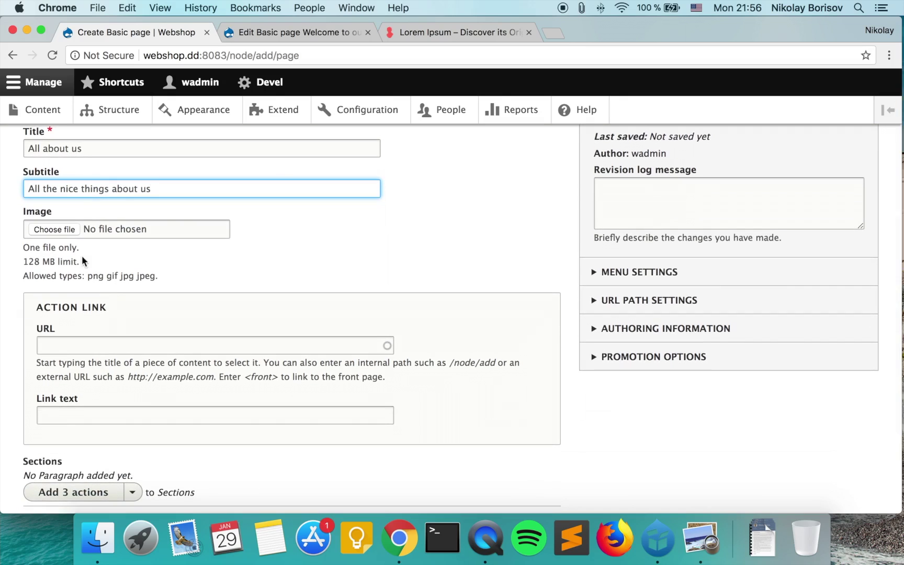
left_click(54, 229)
left_click(317, 214)
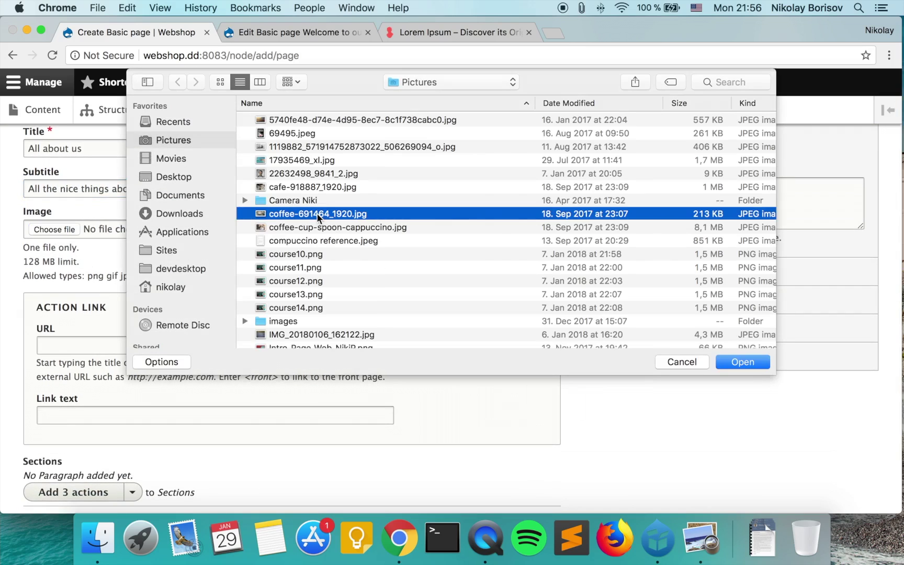
left_click(260, 82)
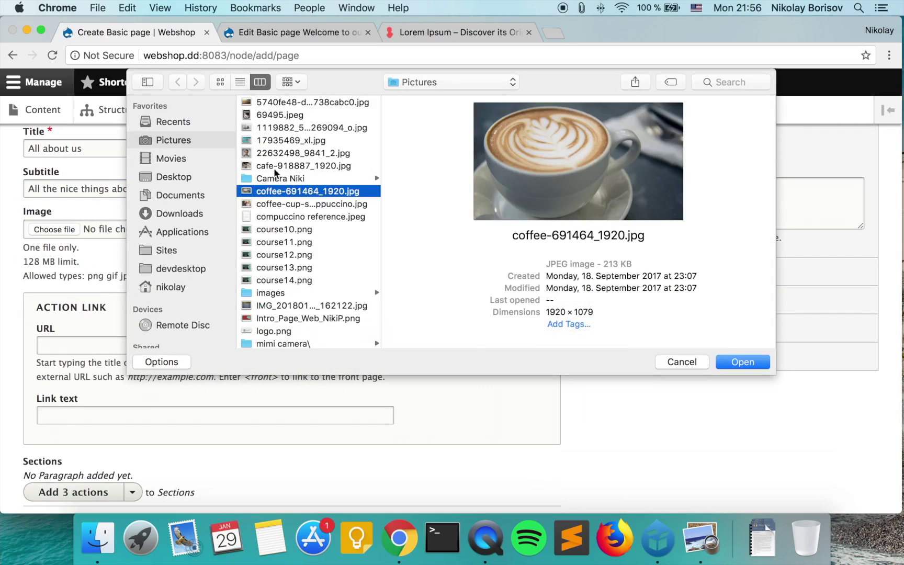
left_click(269, 140)
left_click(271, 153)
left_click(272, 178)
left_click(274, 191)
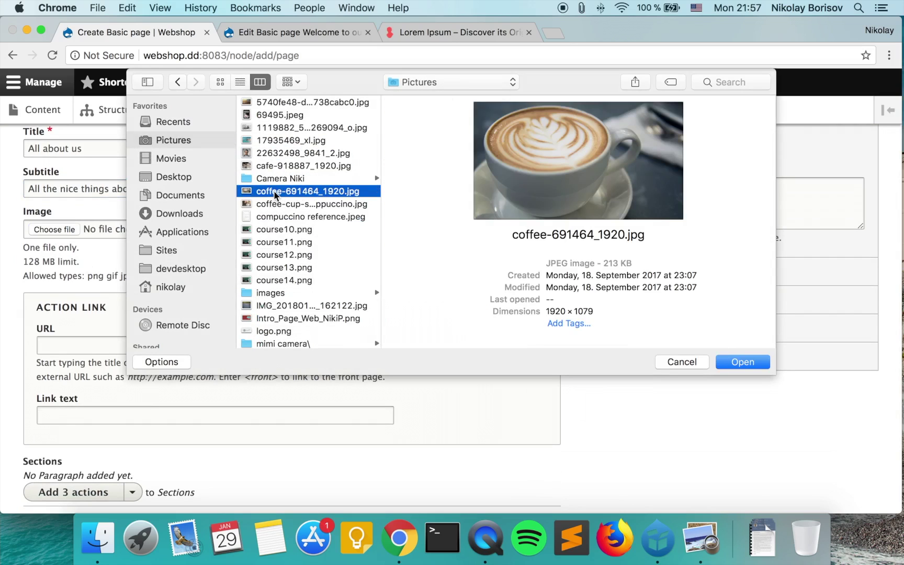
left_click(757, 364)
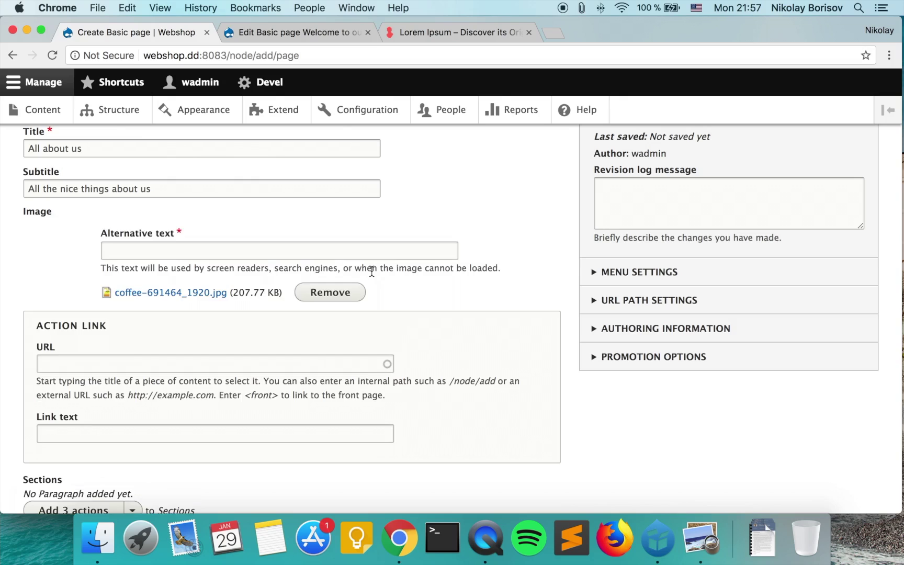
scroll(371, 271, "down", 5)
Add a Title with text section titled 'Hi from our office' containing the pasted Lorem ipsum paragraph.
left_click(135, 385)
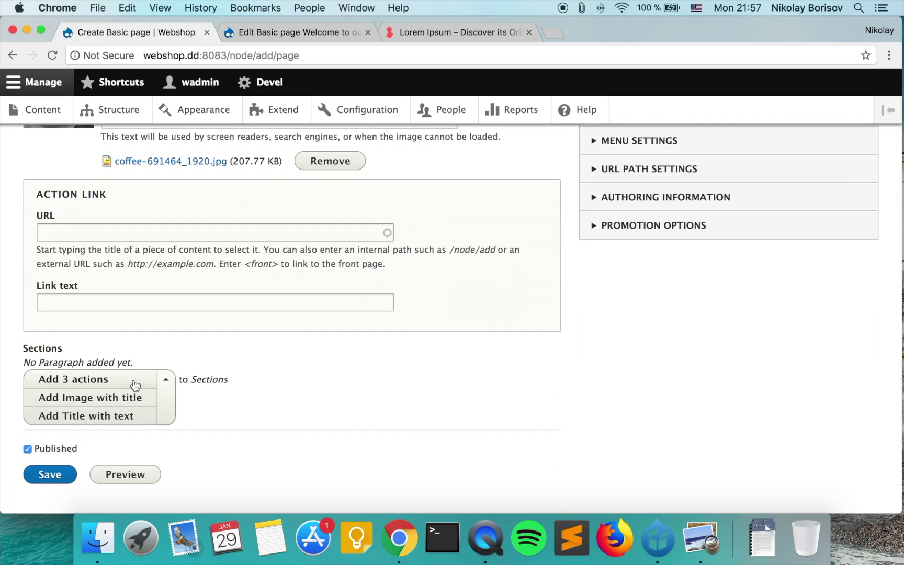
left_click(102, 417)
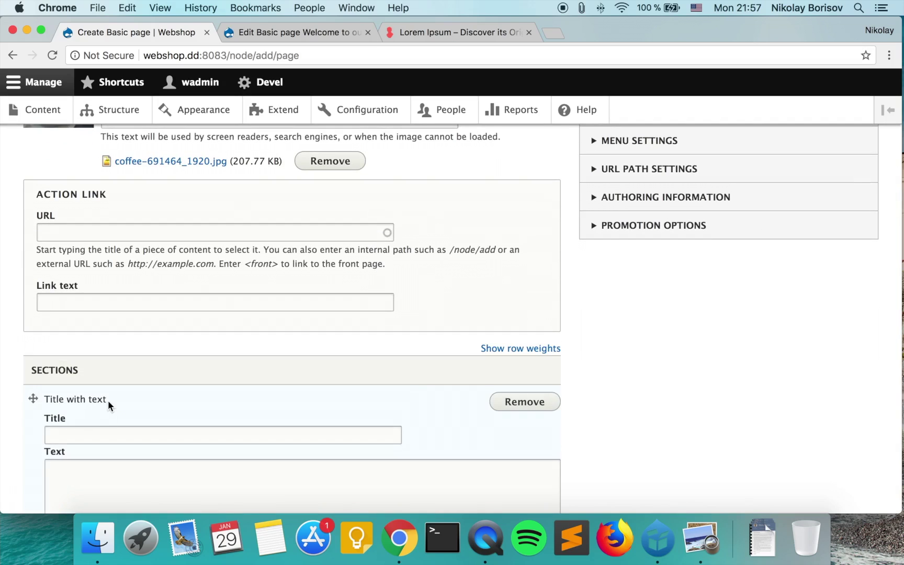
scroll(108, 400, "down", 4)
left_click(119, 373)
key("super+v")
left_click(79, 315)
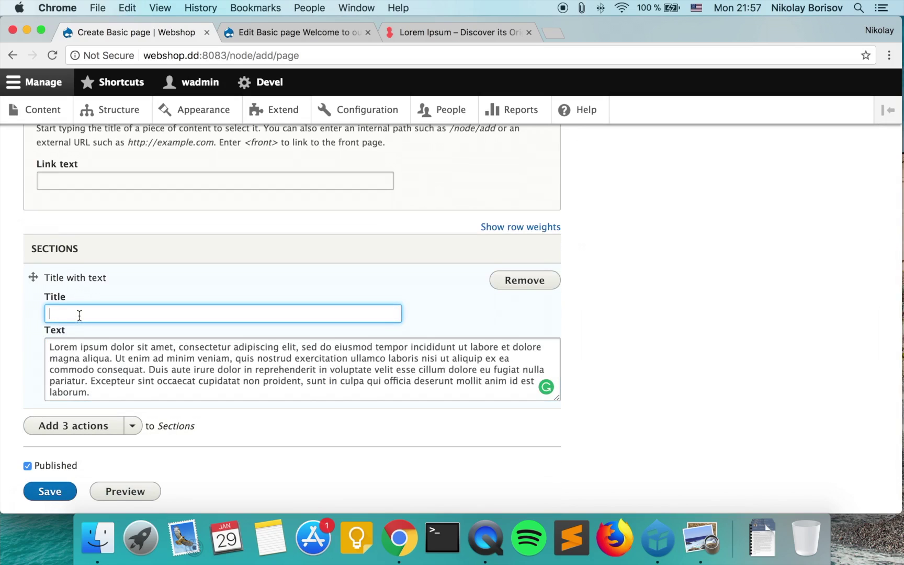
type("Hi from our office")
scroll(74, 348, "down", 2)
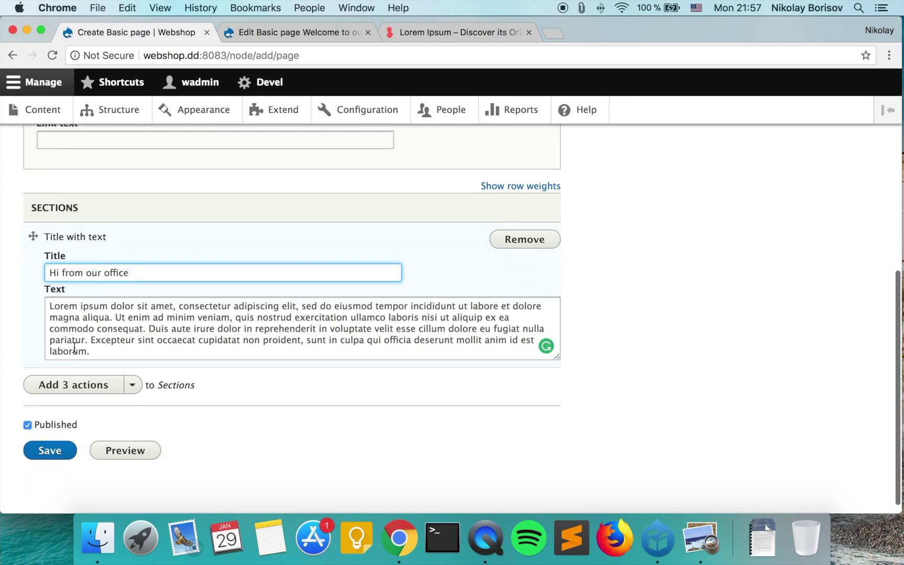
scroll(73, 346, "up", 3)
scroll(105, 366, "down", 3)
left_click(132, 383)
Add an Image with title section with a holiday destination caption and the 17935469_xl.jpg picture.
left_click(103, 406)
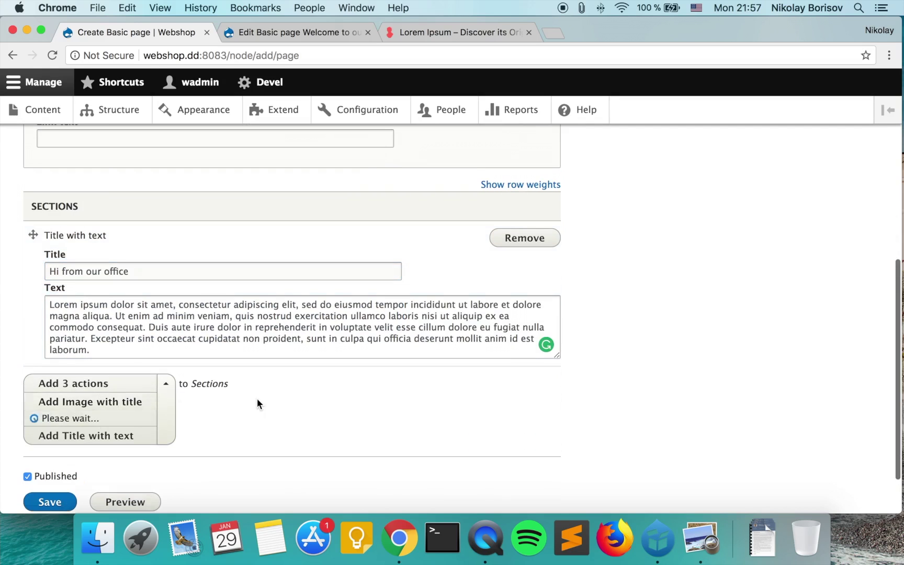
scroll(210, 366, "down", 2)
left_click(146, 329)
type("Our")
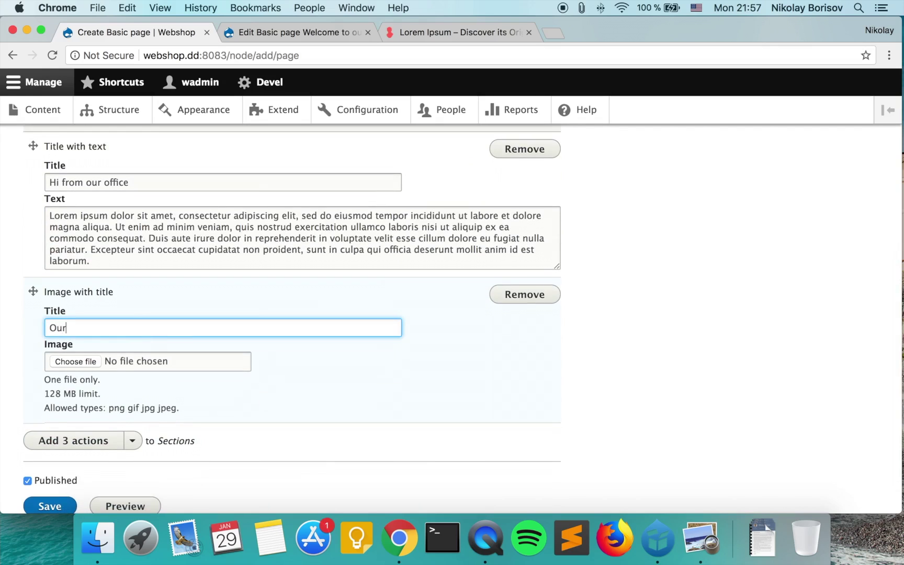
type(" holiday destonation ..")
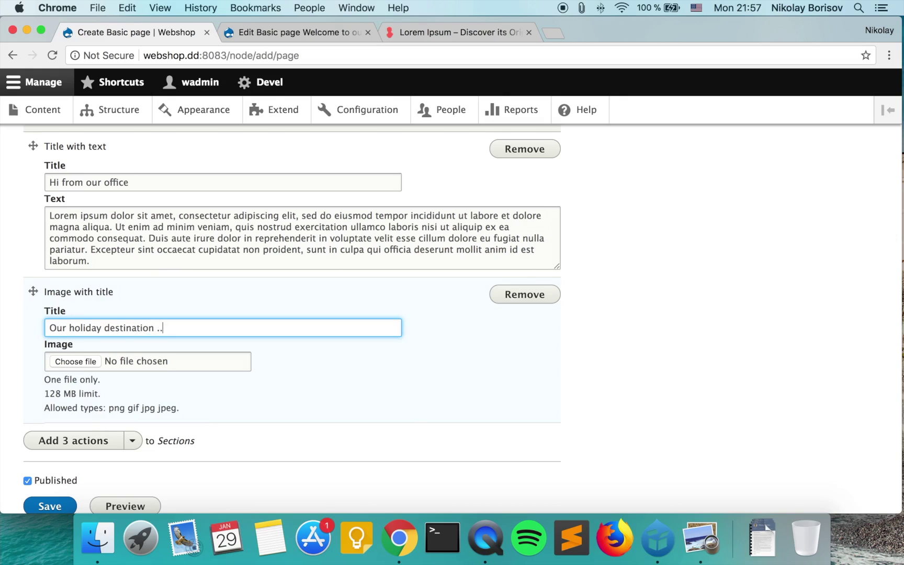
type(". we are not in the office now")
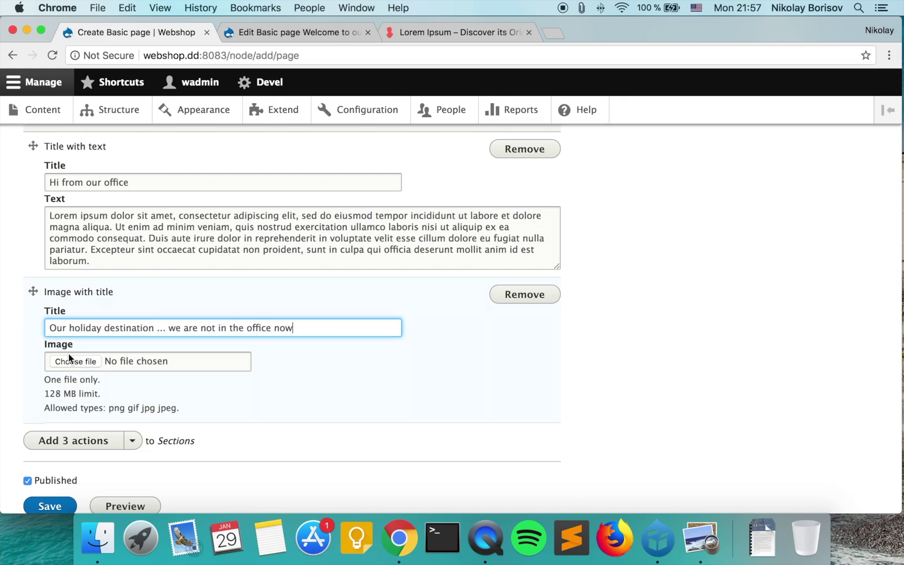
left_click(70, 359)
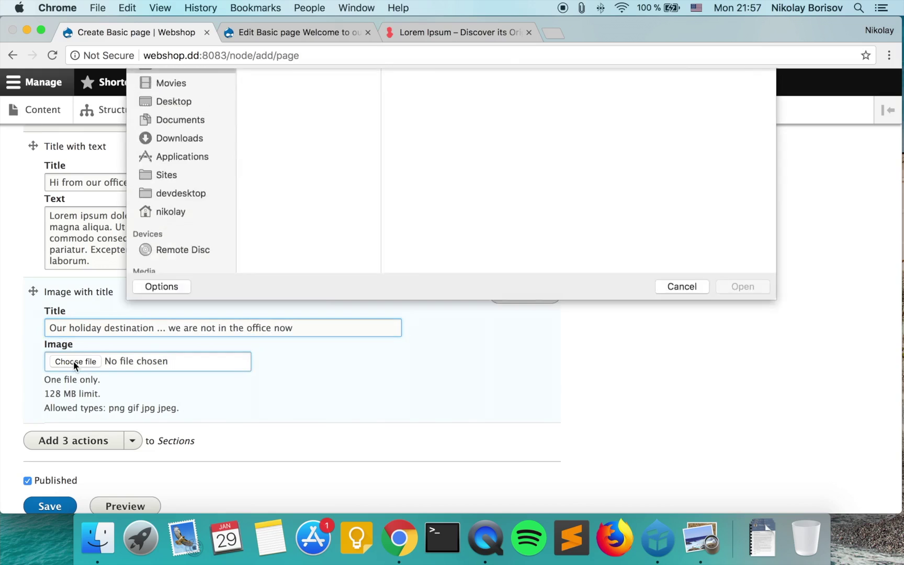
left_click(170, 142)
left_click(265, 141)
left_click(266, 127)
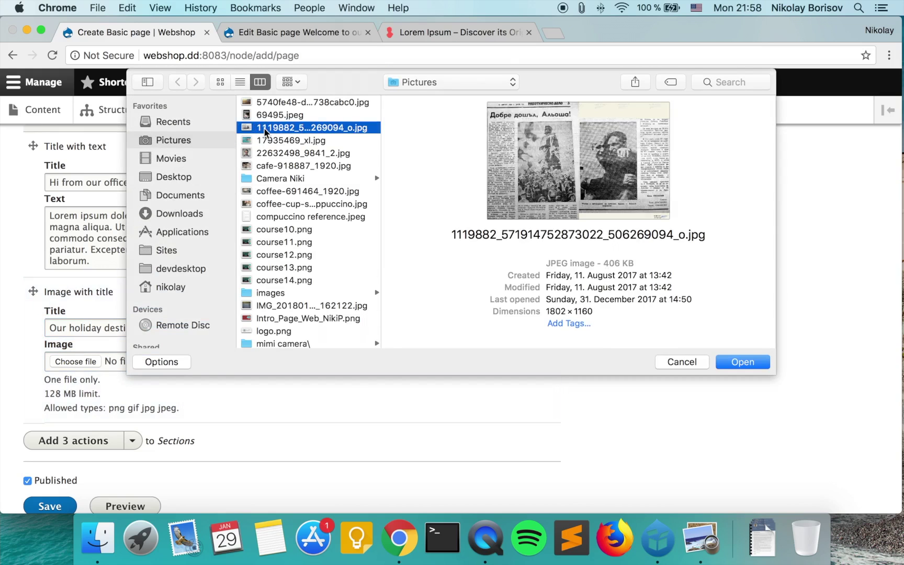
left_click(267, 140)
left_click(743, 363)
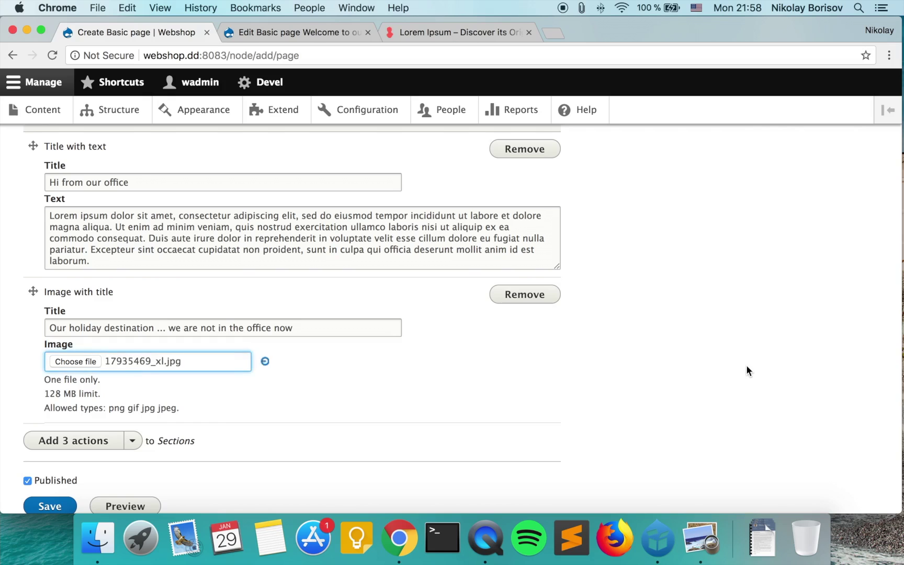
Fill in the image alternative texts and save the All about us page.
type("das")
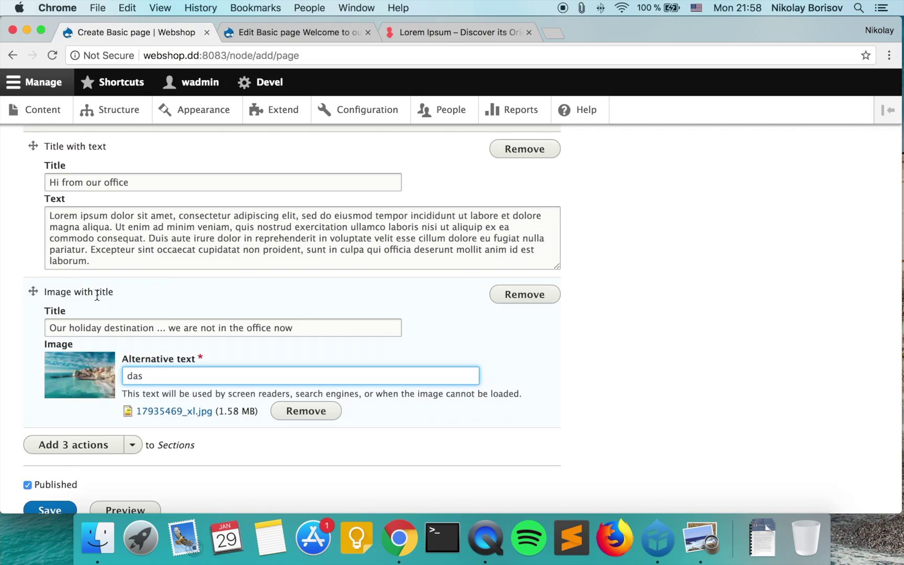
scroll(97, 295, "up", 10)
left_click(111, 272)
type("da")
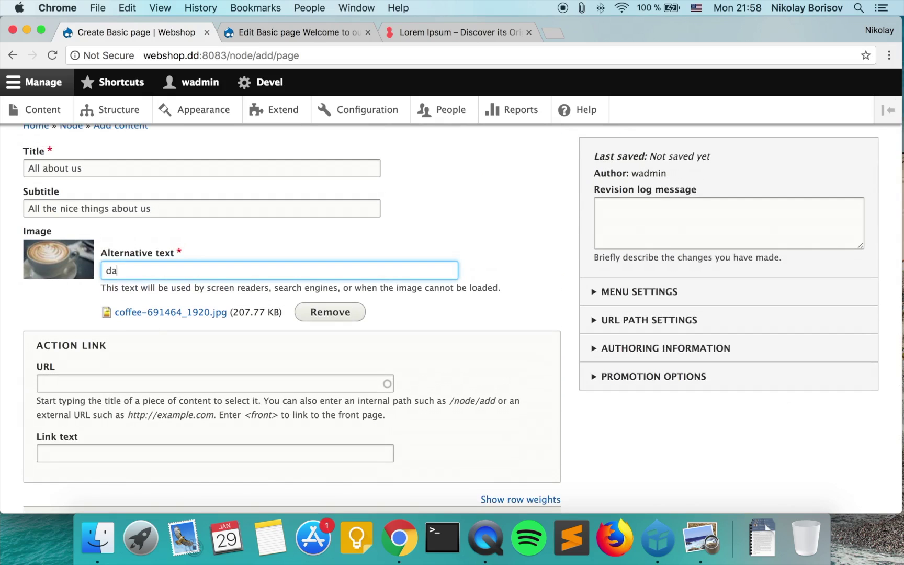
scroll(21, 338, "down", 15)
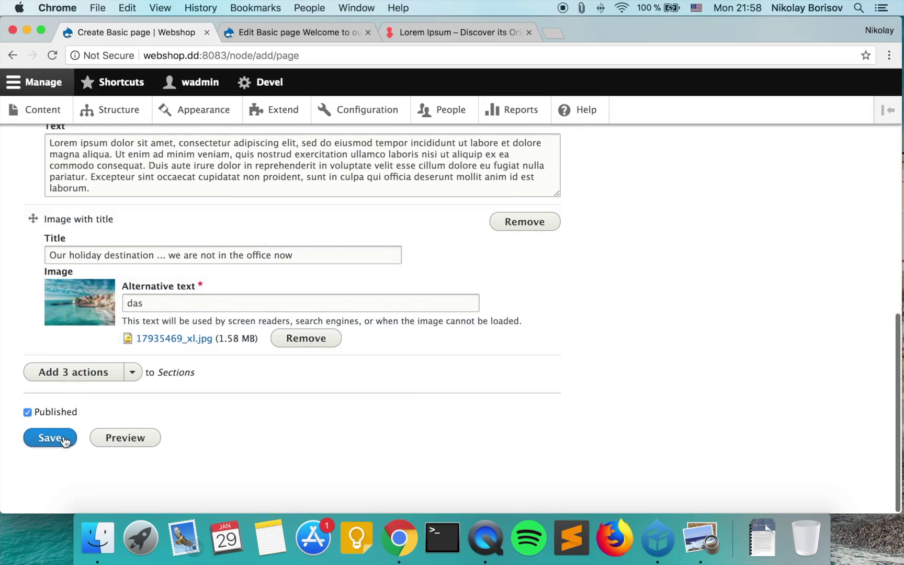
left_click(64, 439)
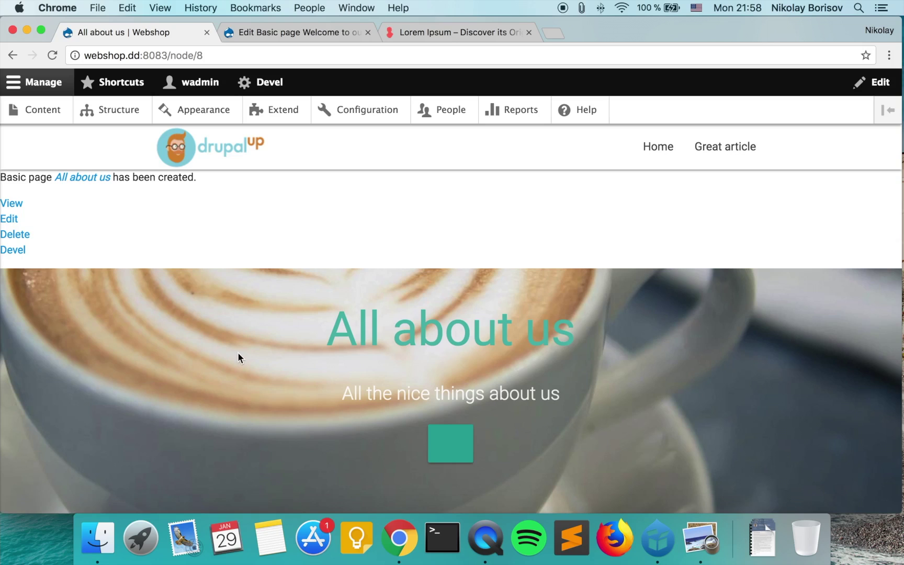
left_click(19, 222)
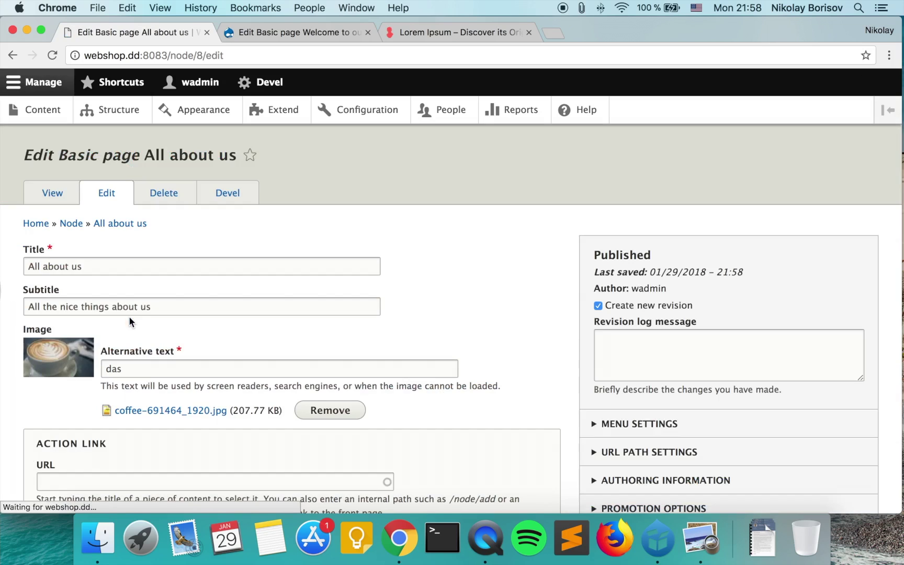
Add a 'Contact us from here' action button linking to the Welcome to our wonderful Webshop page, then save.
scroll(127, 316, "down", 5)
left_click(140, 317)
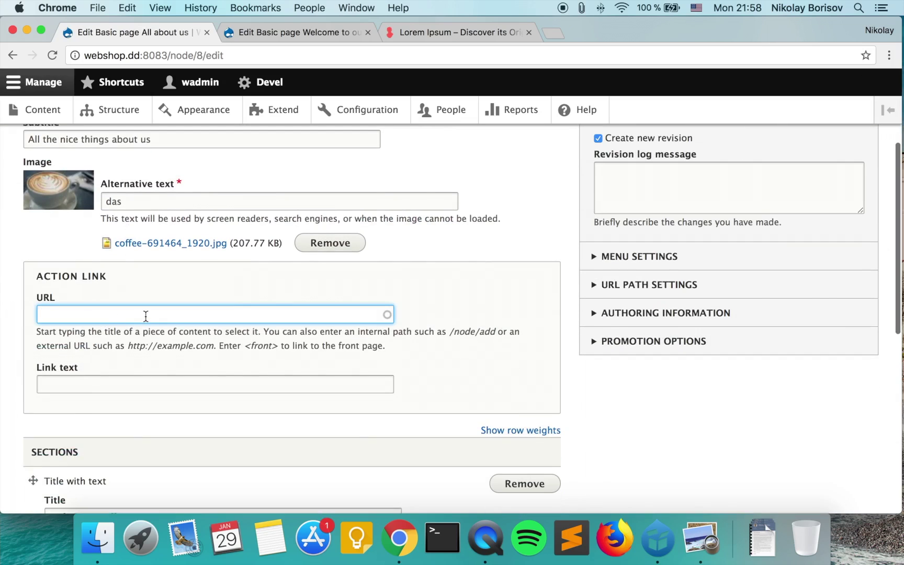
type("we")
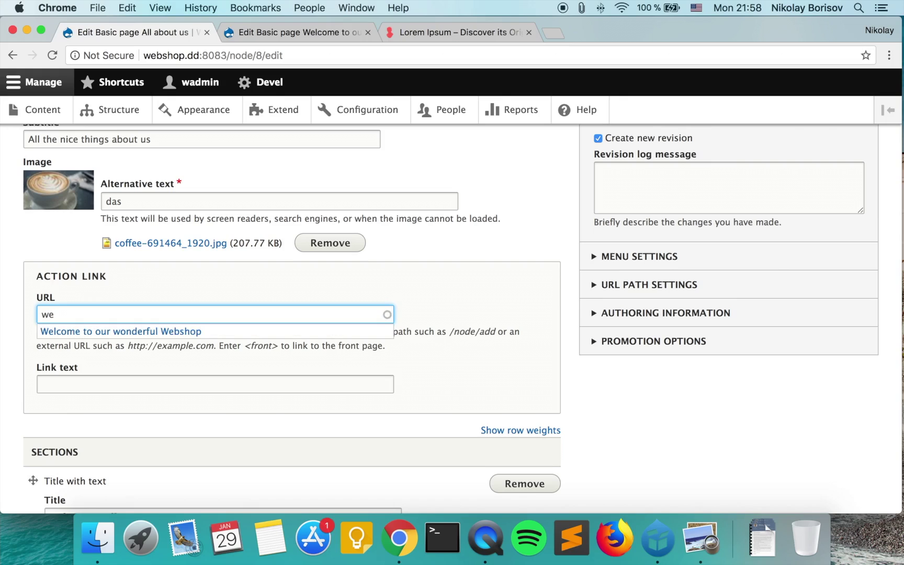
left_click(166, 333)
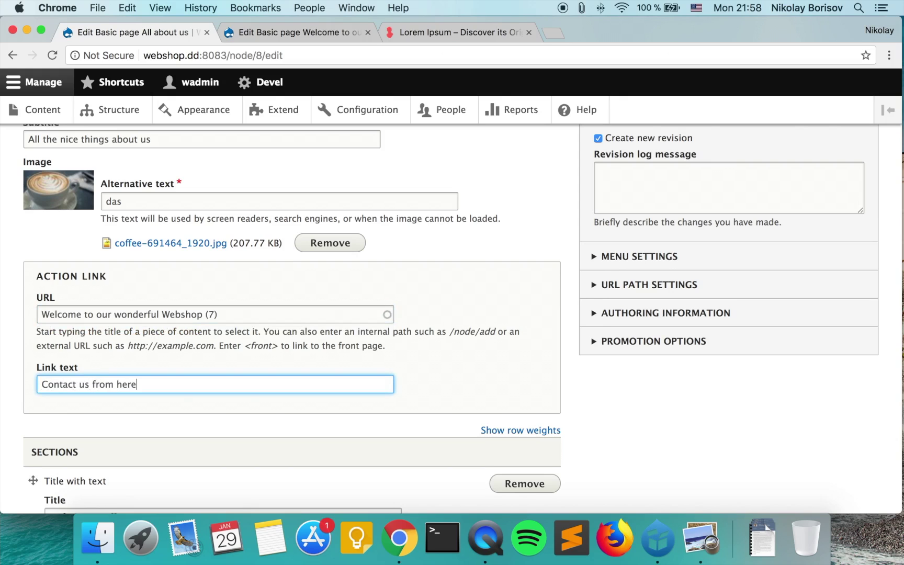
scroll(121, 387, "down", 10)
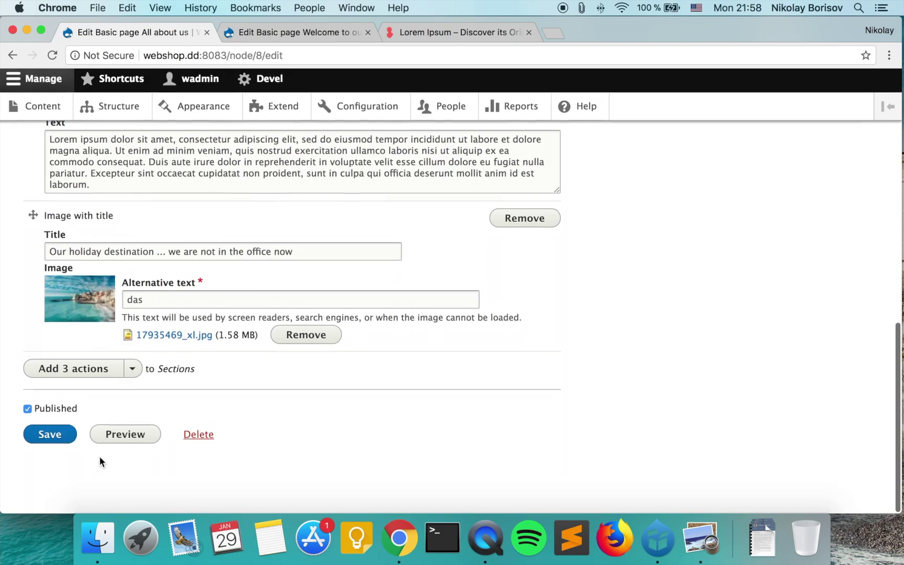
left_click(71, 446)
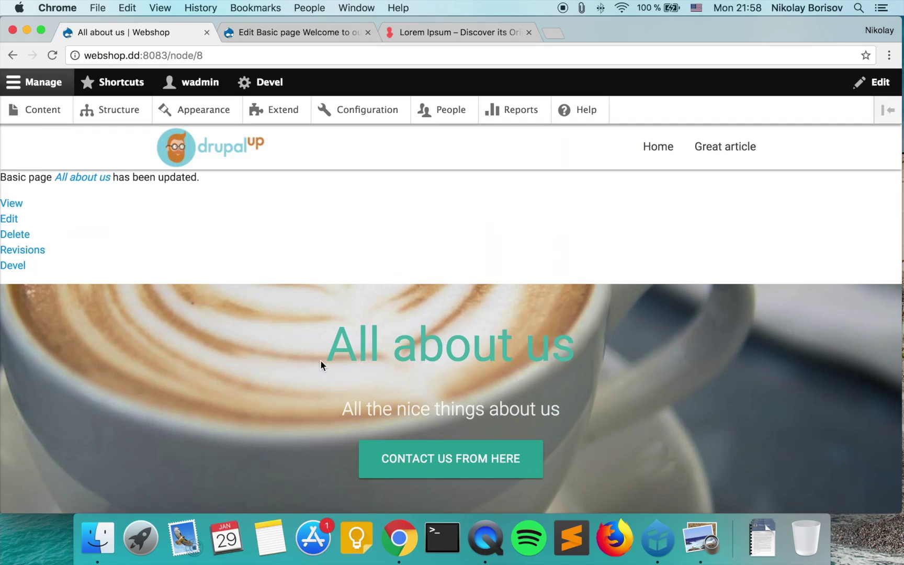
Review the coffee hero button, office text and holiday image, then open the page's edit form.
scroll(172, 384, "down", 6)
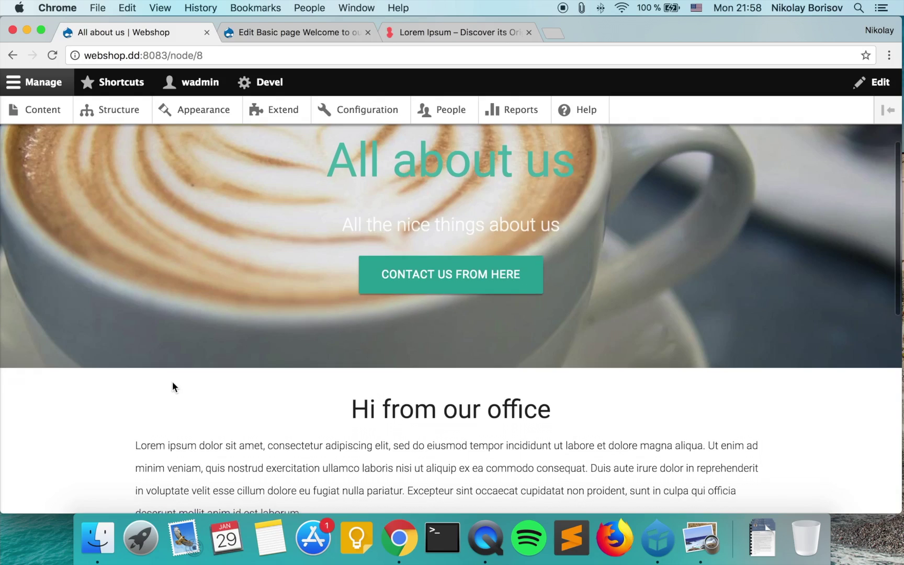
scroll(171, 383, "up", 2)
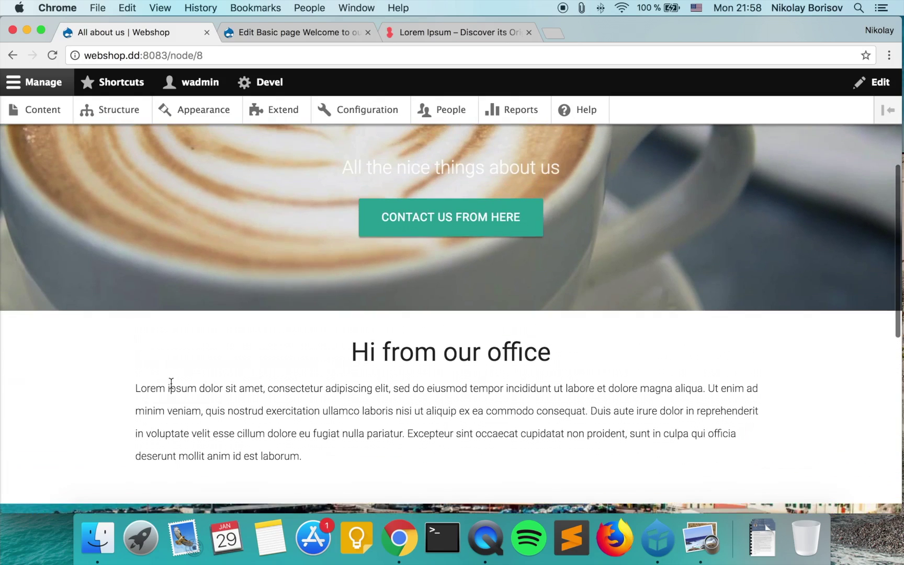
scroll(170, 386, "down", 10)
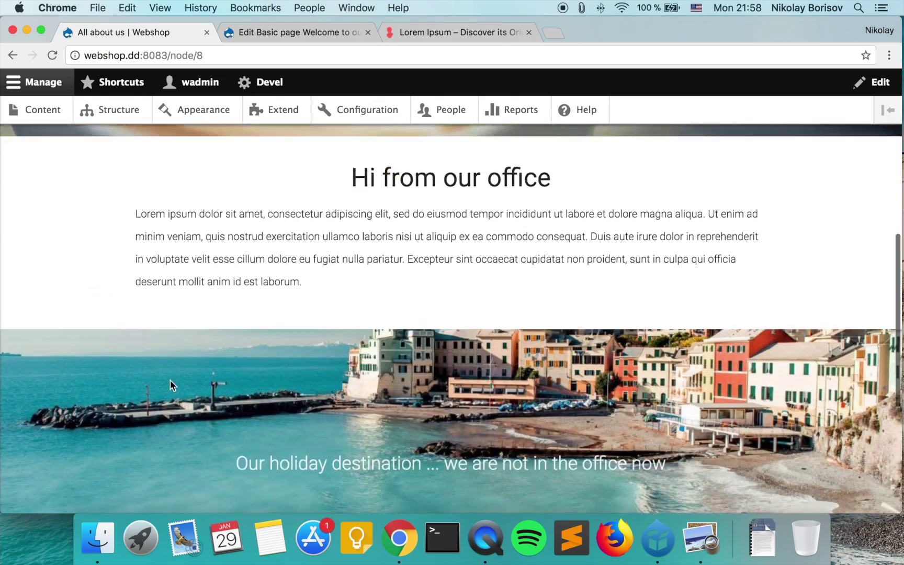
scroll(169, 383, "down", 2)
scroll(170, 385, "up", 10)
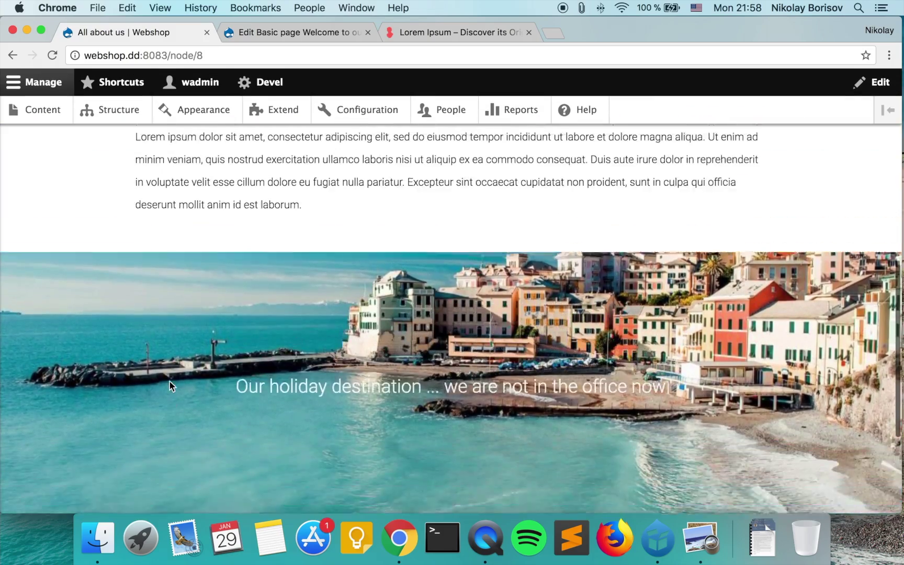
scroll(169, 384, "up", 3)
scroll(169, 385, "down", 8)
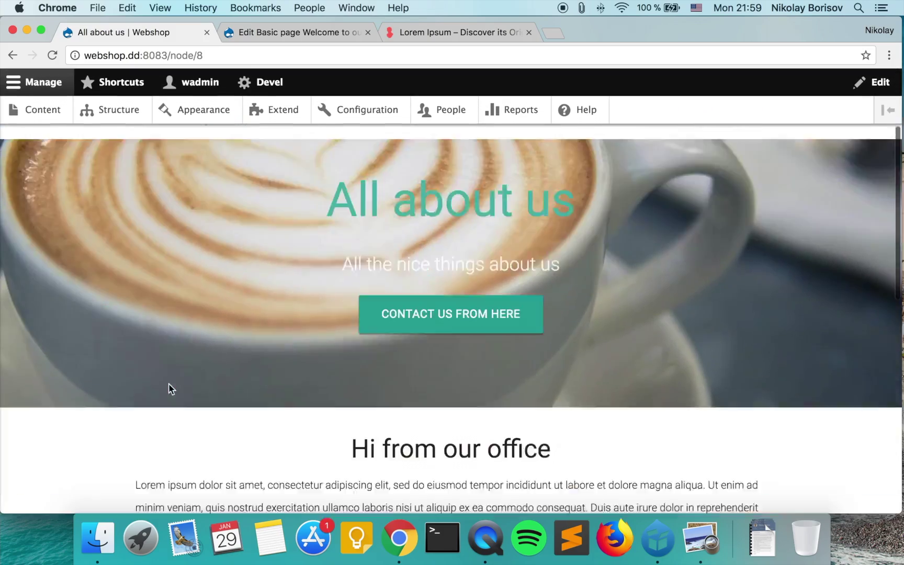
scroll(168, 384, "down", 4)
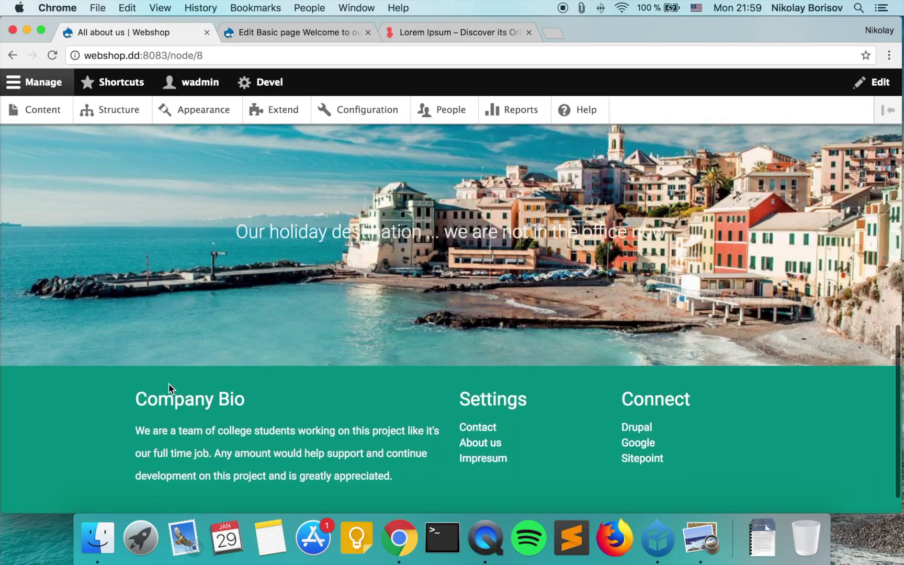
scroll(168, 383, "up", 9)
scroll(169, 384, "up", 2)
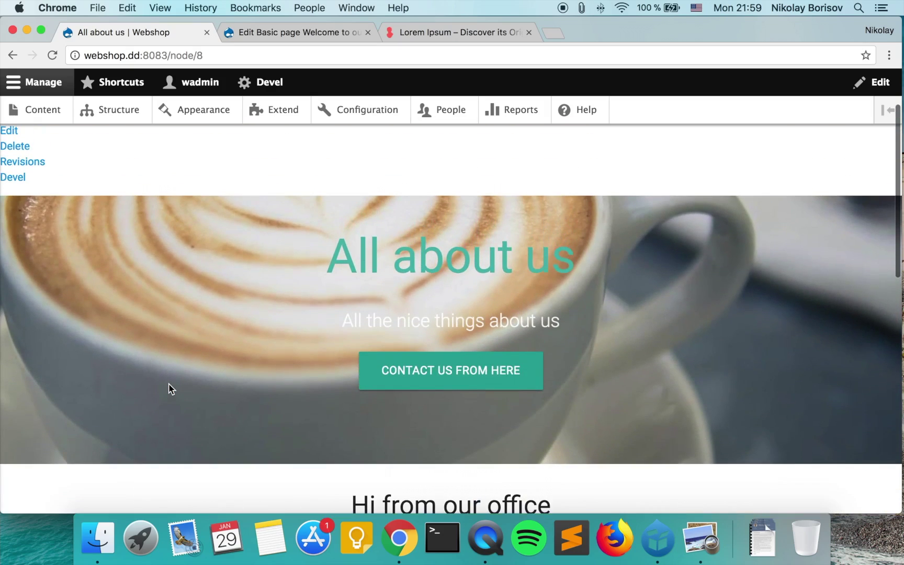
scroll(169, 386, "down", 3)
scroll(168, 386, "up", 2)
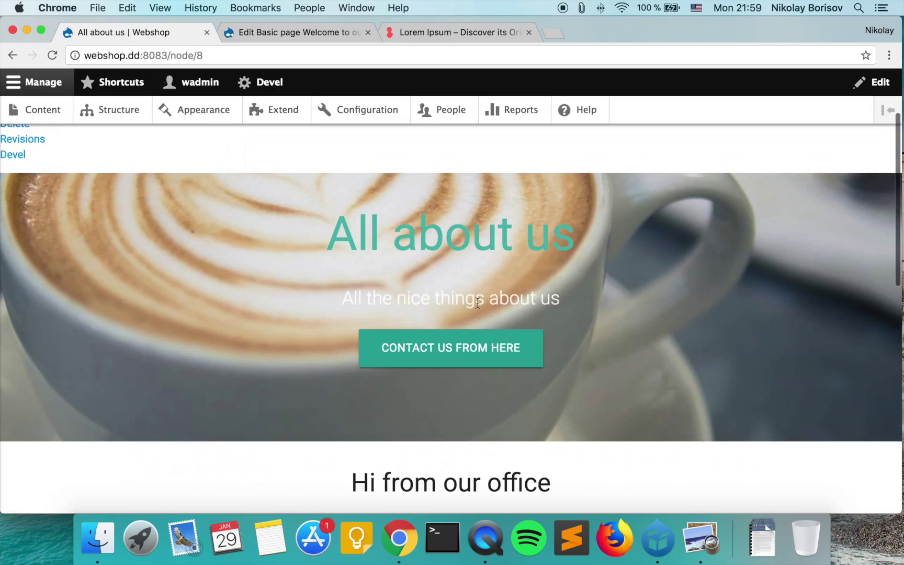
scroll(267, 302, "down", 5)
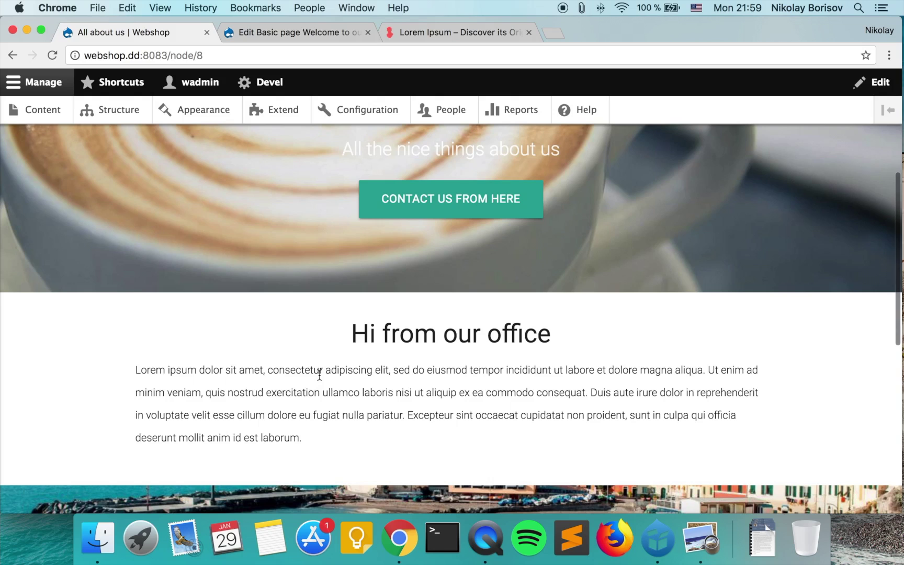
scroll(320, 375, "up", 9)
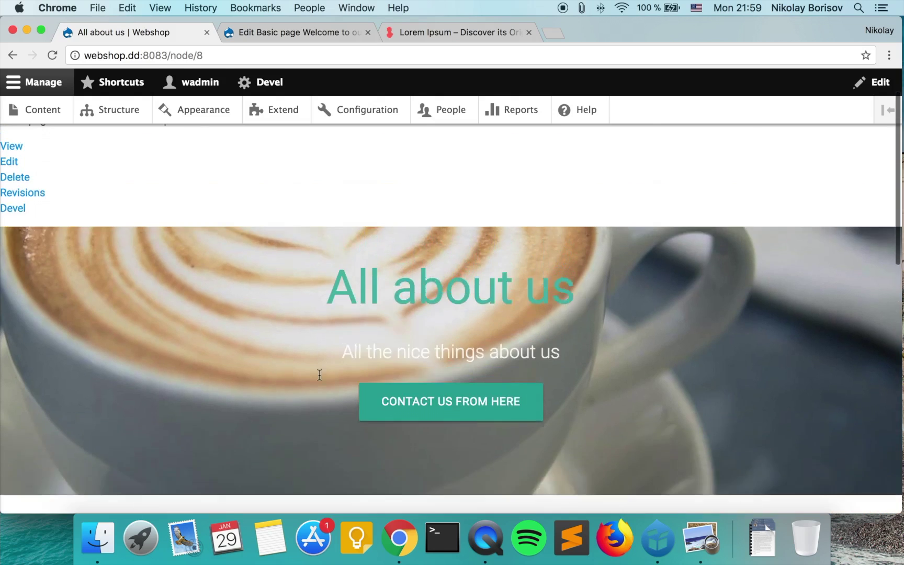
left_click(9, 220)
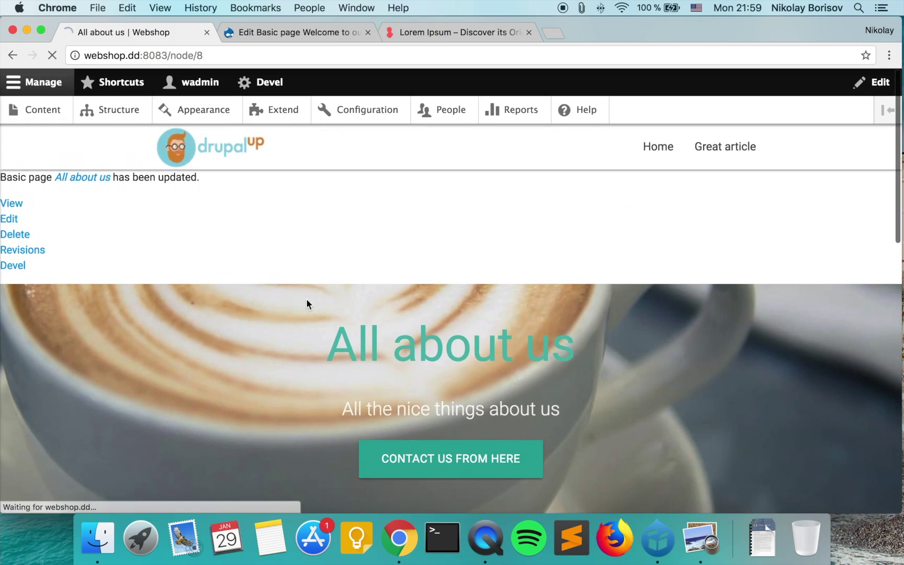
Copy the Lorem ipsum text and paste it as new paragraphs after 'laborum.' in the Hi from our office section.
scroll(288, 325, "down", 10)
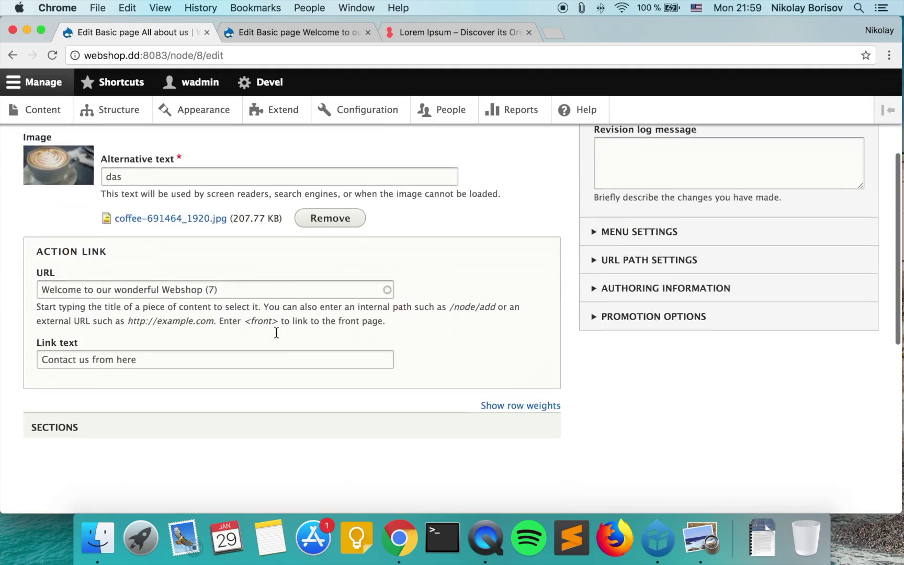
triple_click(90, 412)
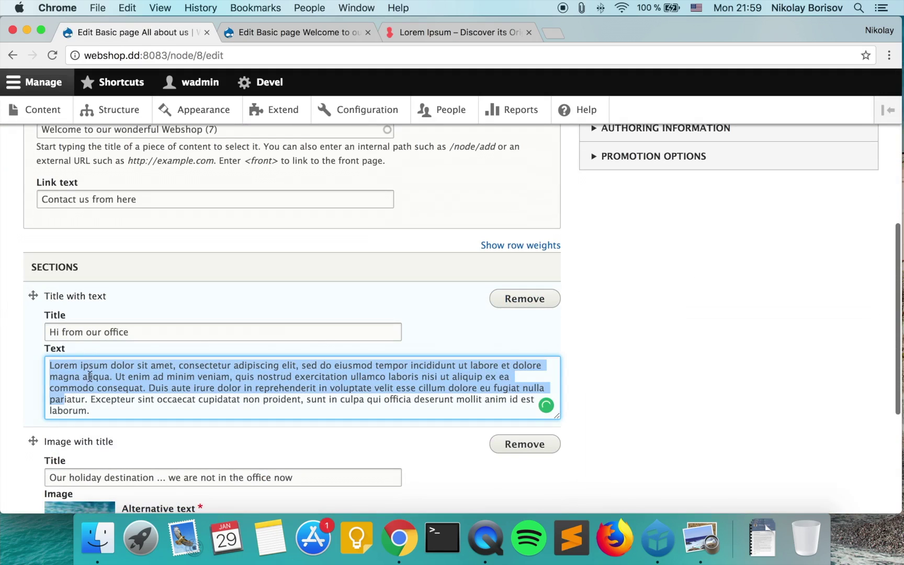
key("Right")
key("super+a")
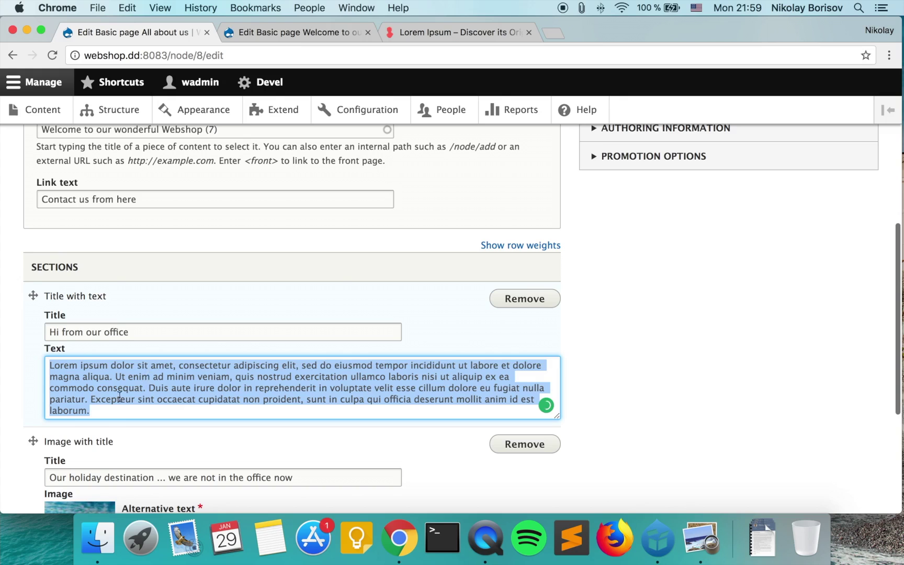
left_click(115, 415)
key("Return")
key("Return")
key("BackSpace")
key("BackSpace")
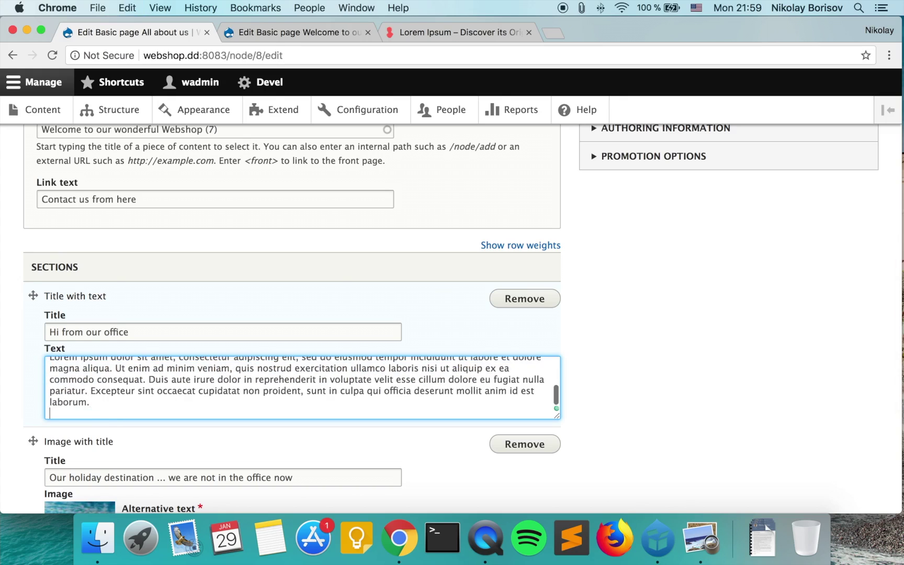
Save the All about us page and check the three-paragraph office section.
scroll(293, 313, "down", 5)
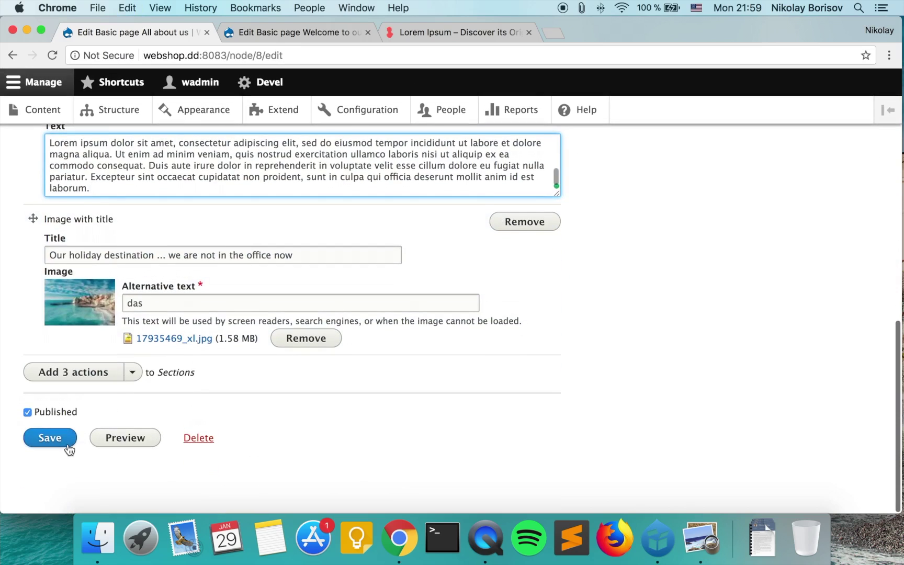
left_click(65, 444)
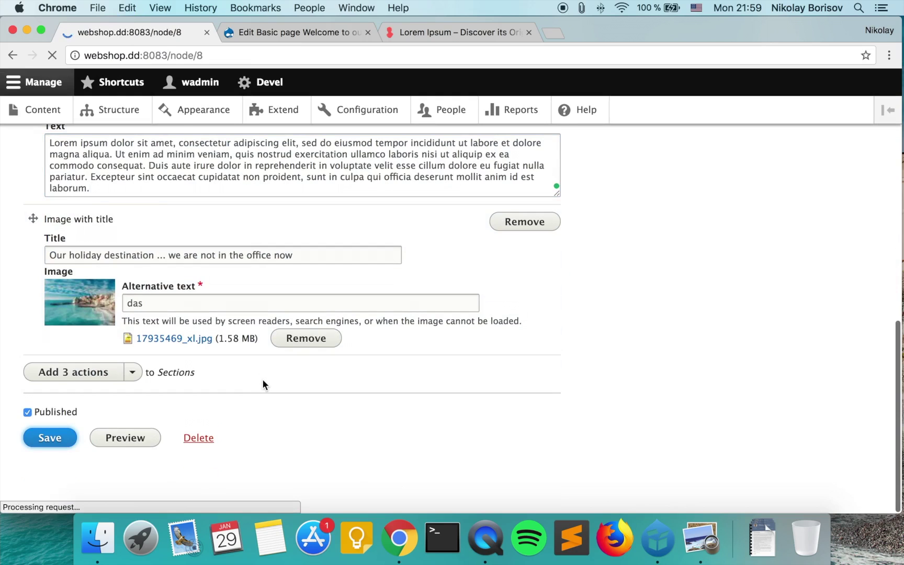
scroll(235, 371, "down", 10)
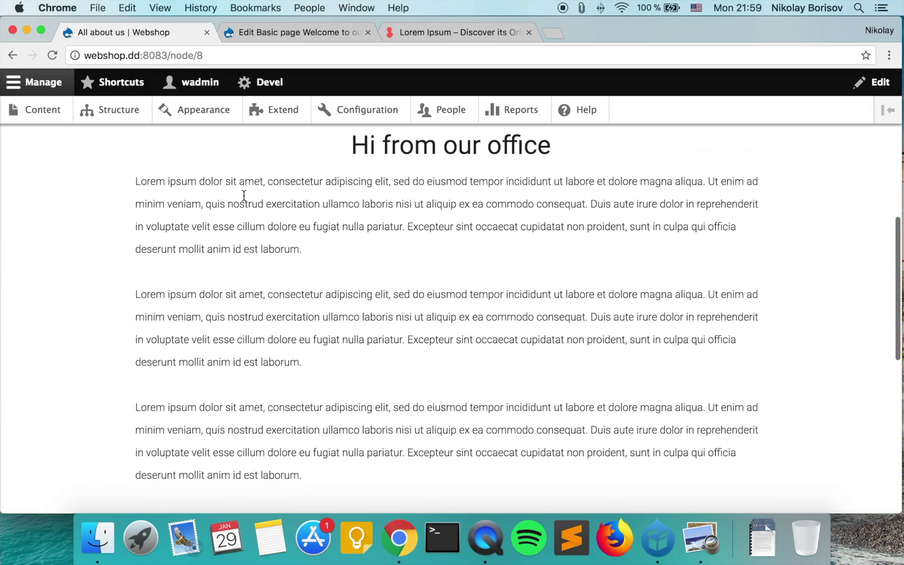
scroll(242, 308, "down", 5)
scroll(242, 314, "down", 5)
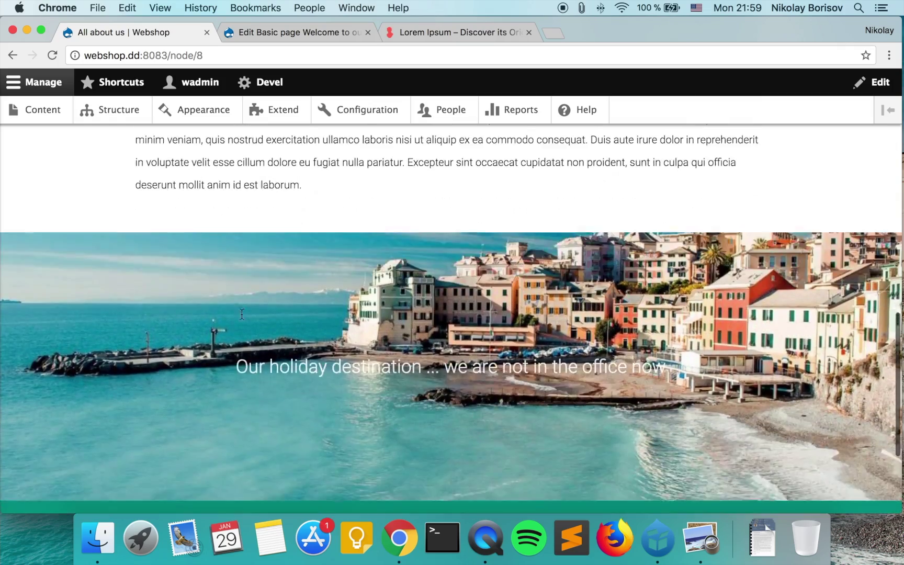
scroll(242, 317, "up", 10)
scroll(240, 313, "up", 5)
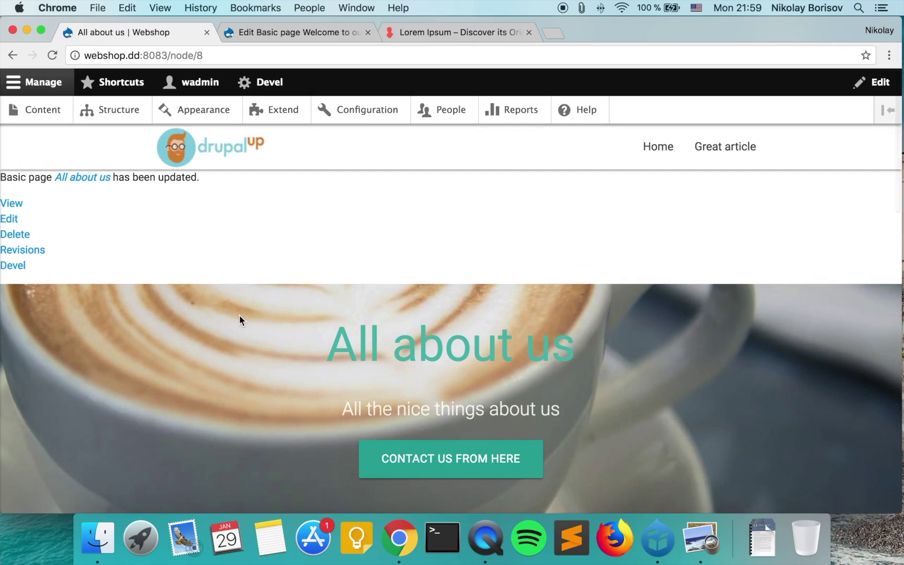
scroll(239, 316, "down", 3)
scroll(240, 313, "up", 3)
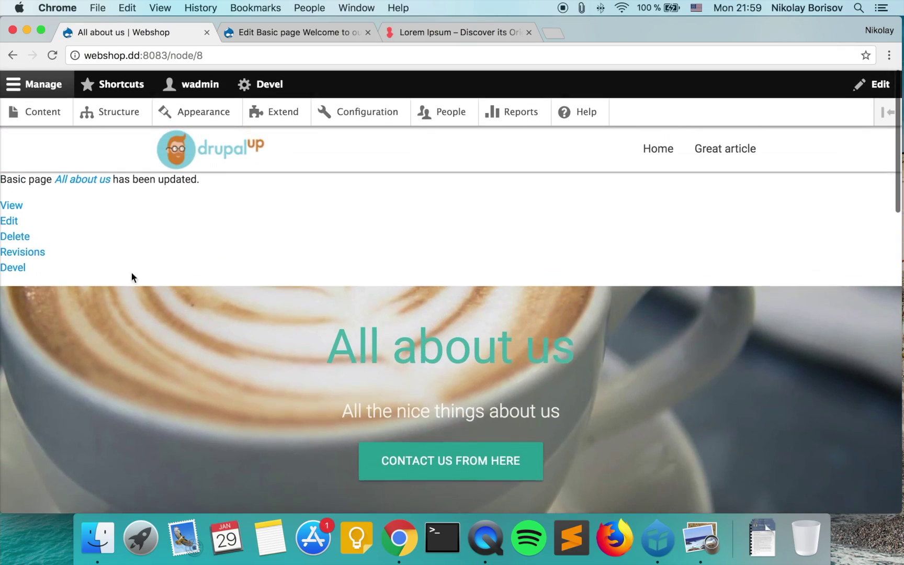
Enable the page's menu link under Main navigation in Menu Settings and save.
left_click(10, 219)
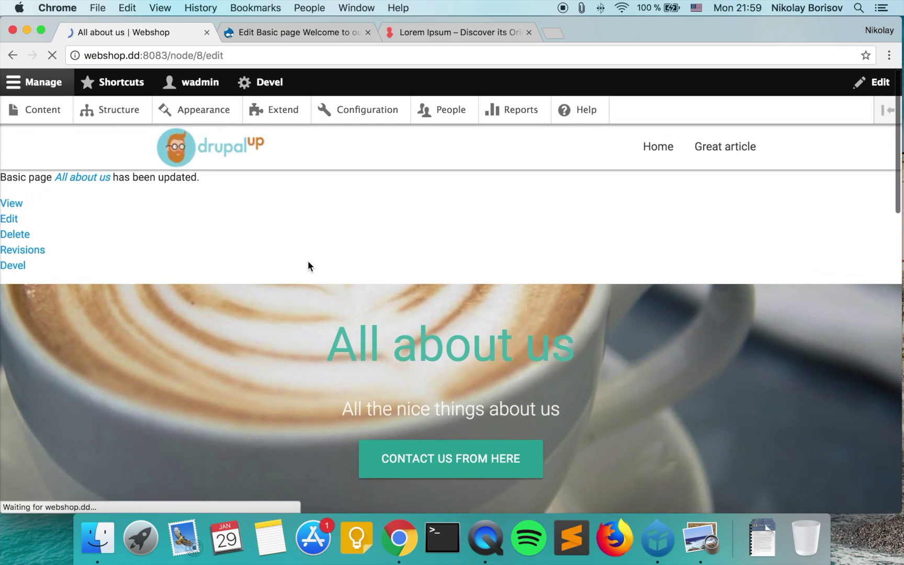
scroll(590, 338, "down", 2)
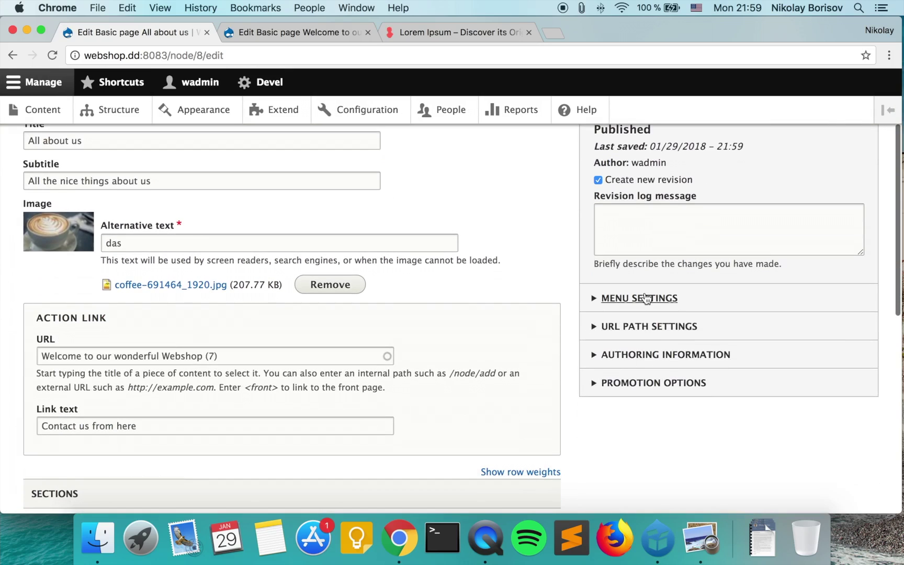
left_click(672, 297)
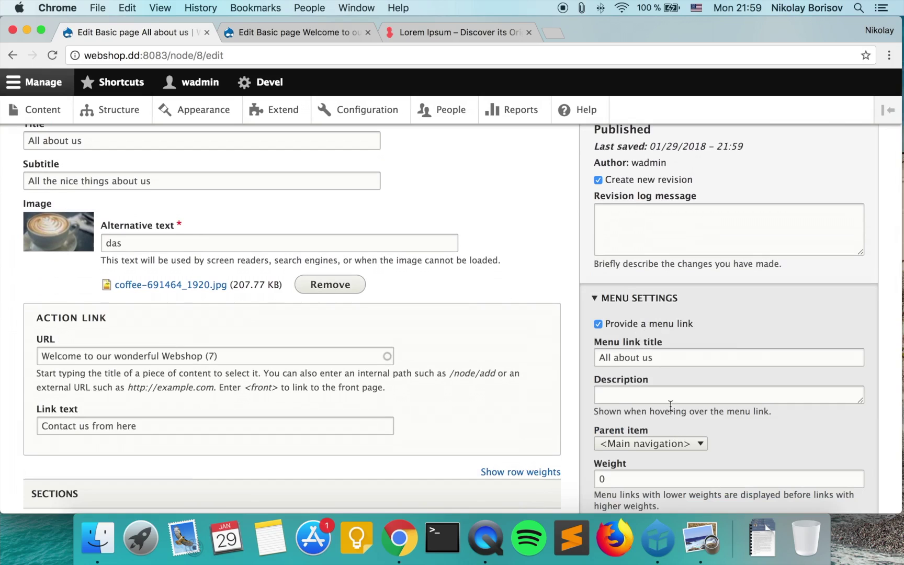
scroll(651, 444, "down", 4)
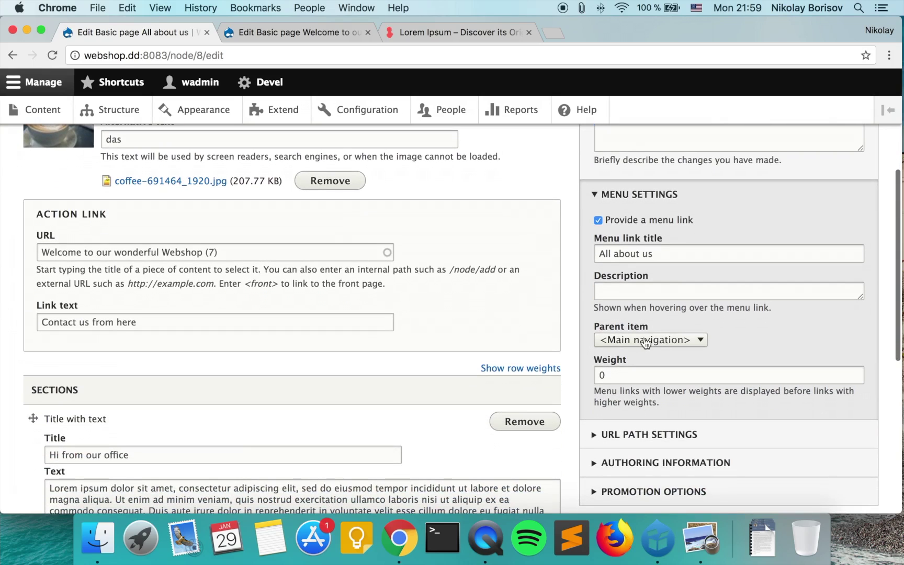
scroll(311, 393, "down", 12)
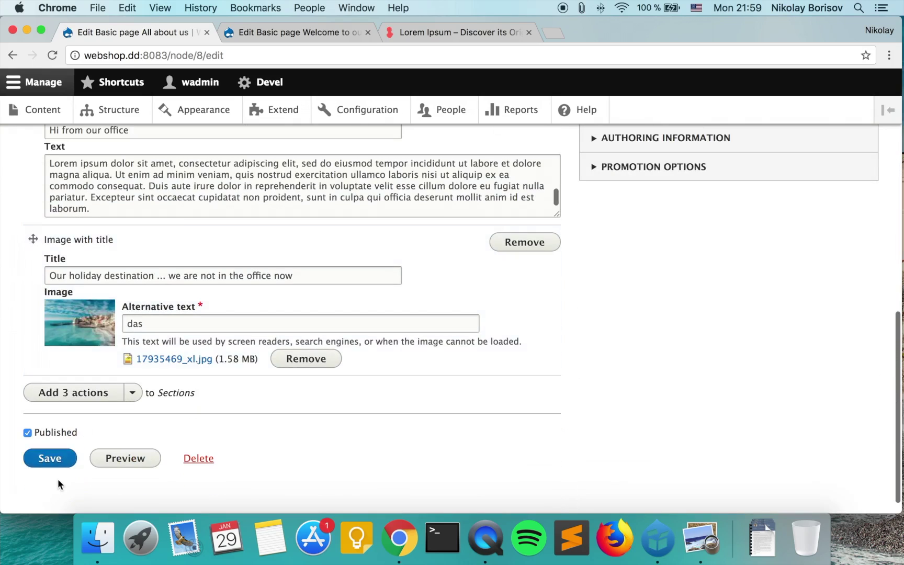
left_click(51, 458)
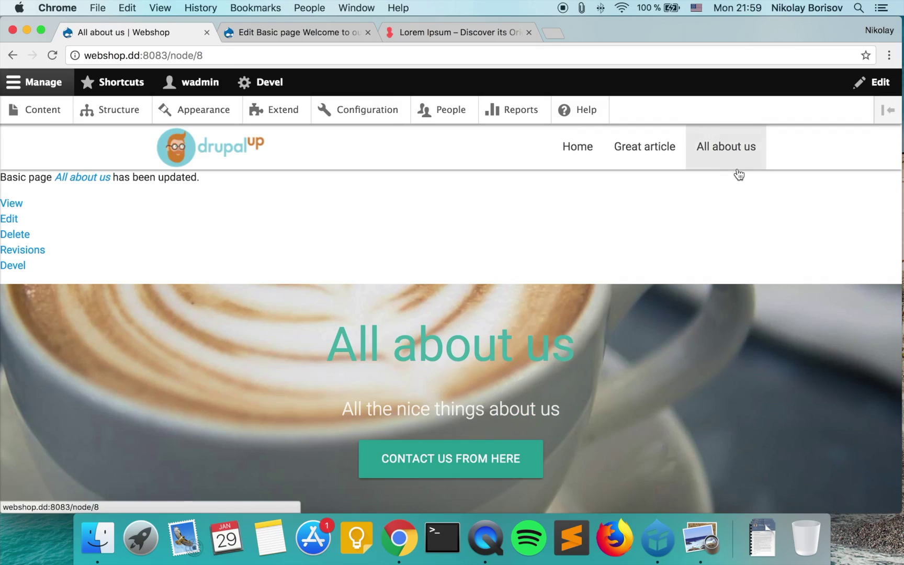
Open All about us from the new main-menu link and scroll through the page.
left_click(717, 154)
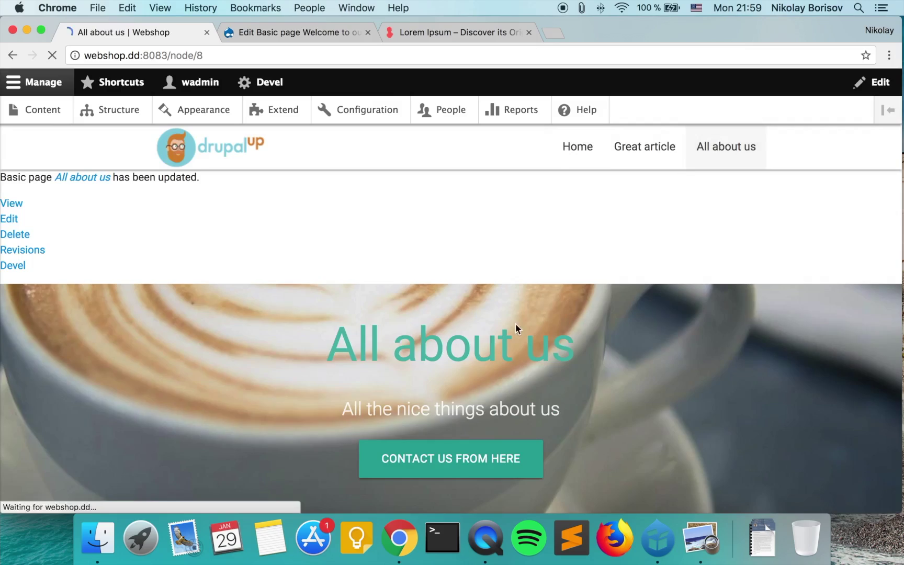
scroll(236, 349, "down", 8)
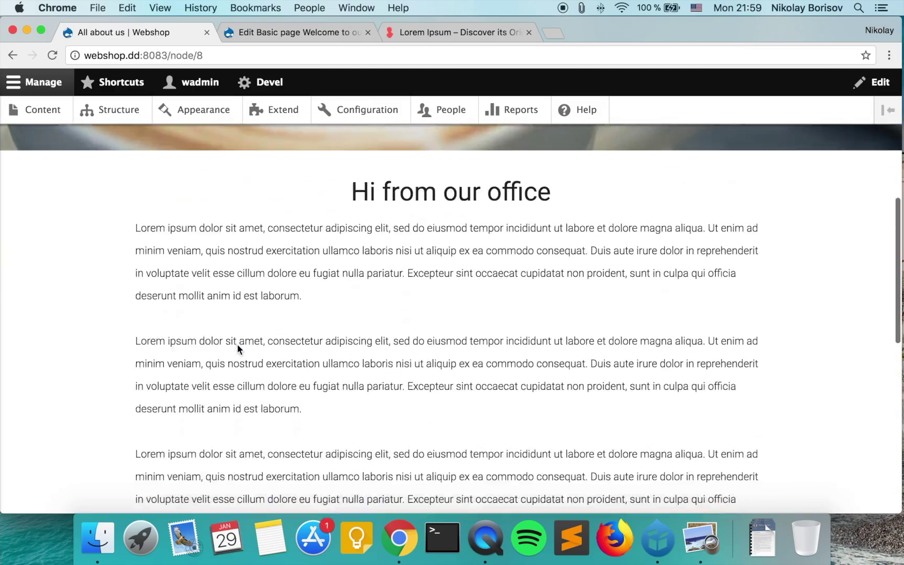
scroll(237, 349, "down", 10)
scroll(236, 349, "up", 15)
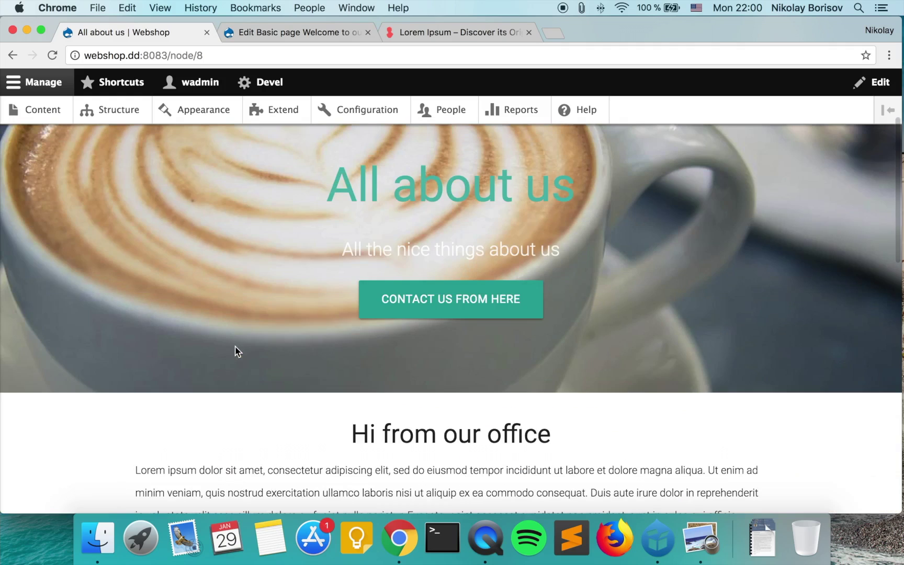
scroll(235, 347, "up", 5)
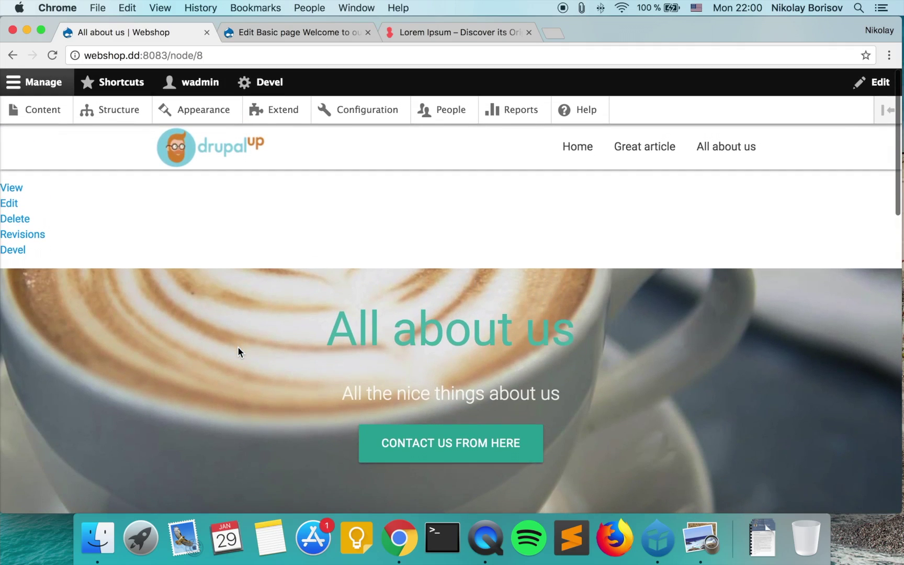